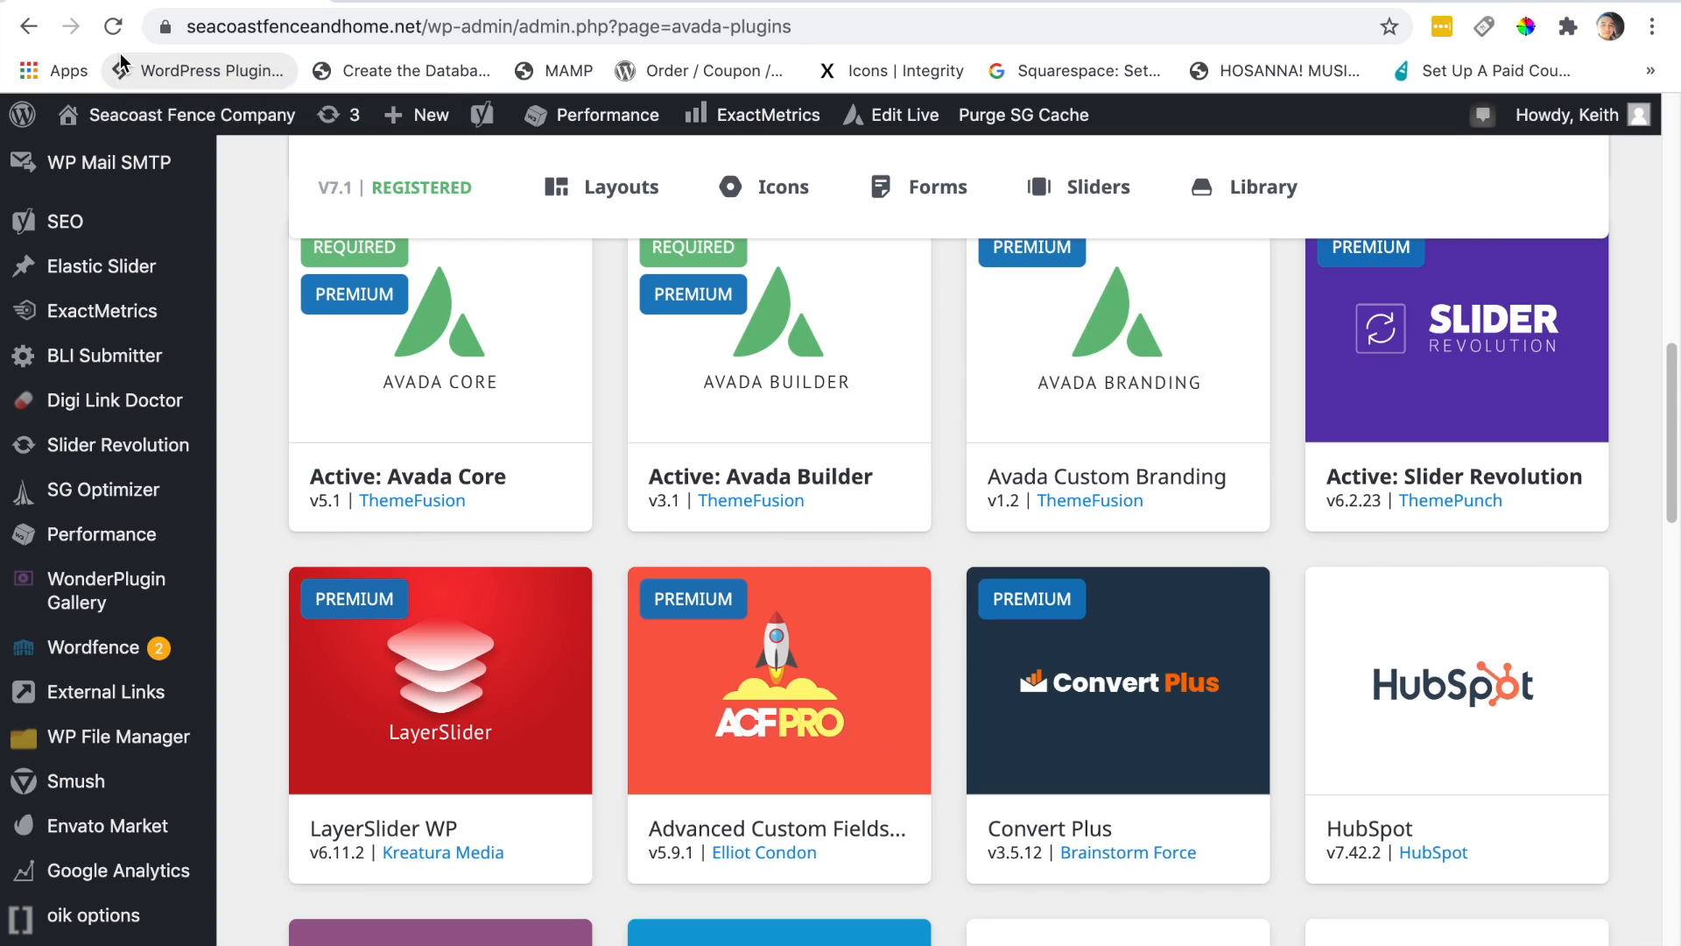
Step: Look through the bundled, premium and recommended plugins offered on the Avada Plugins / Add-ons page
{"action": "scroll", "coordinate": [251, 529], "scroll_direction": "up", "scroll_amount": 7}
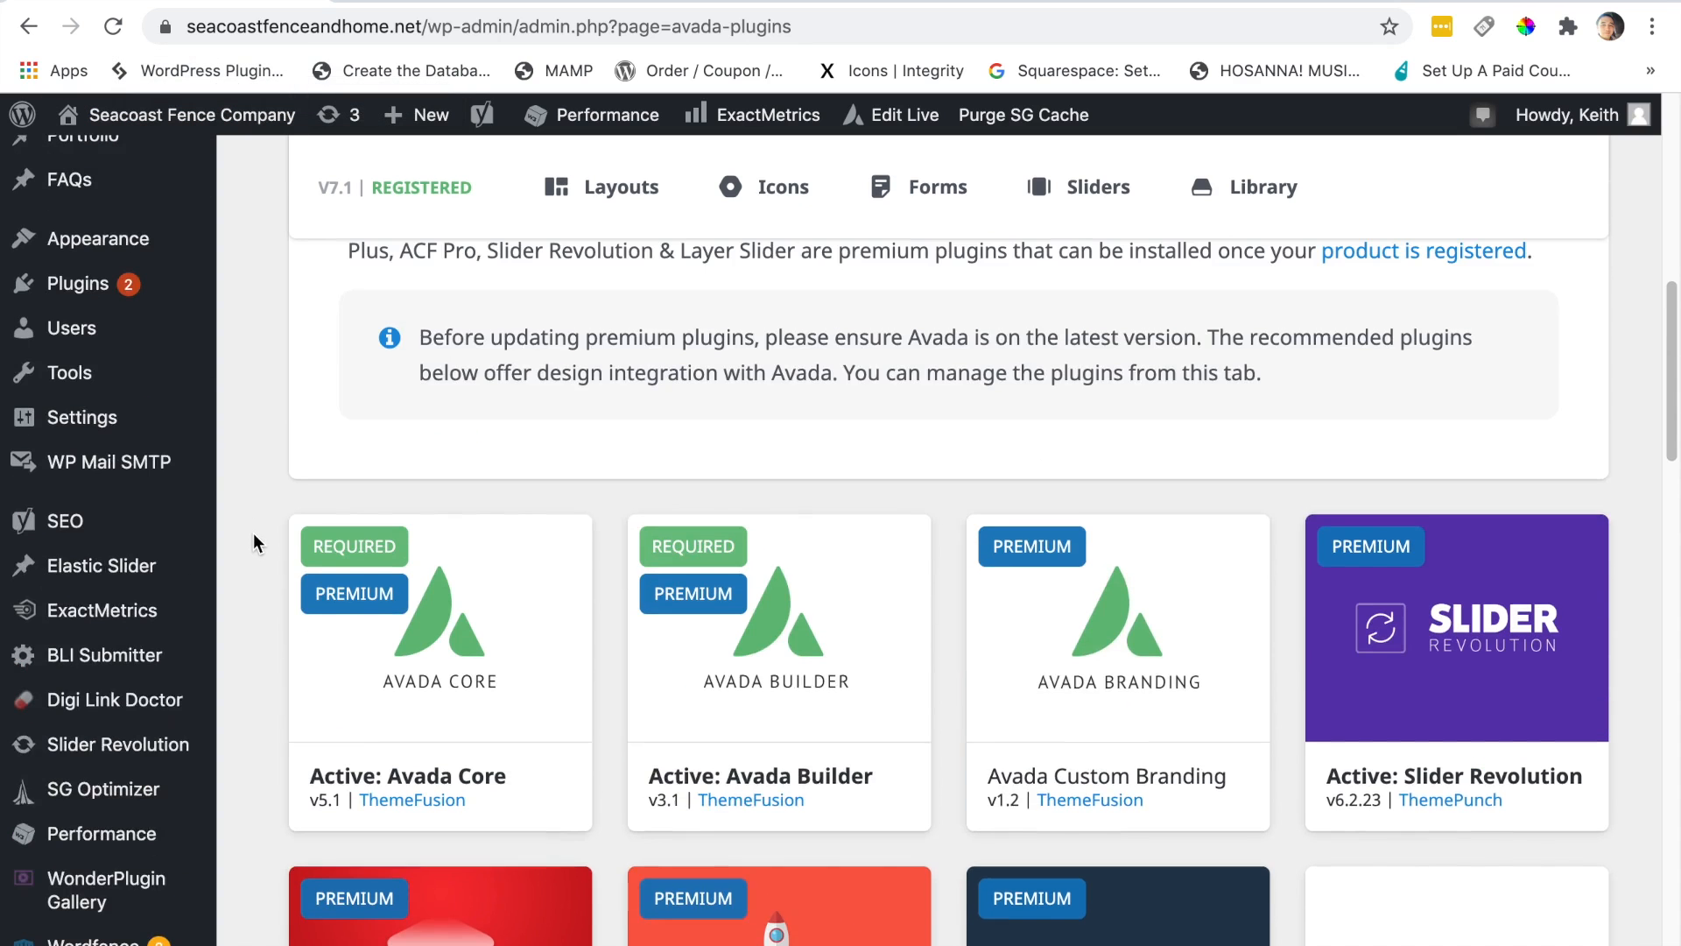
{"action": "scroll", "coordinate": [256, 548], "scroll_direction": "up", "scroll_amount": 3}
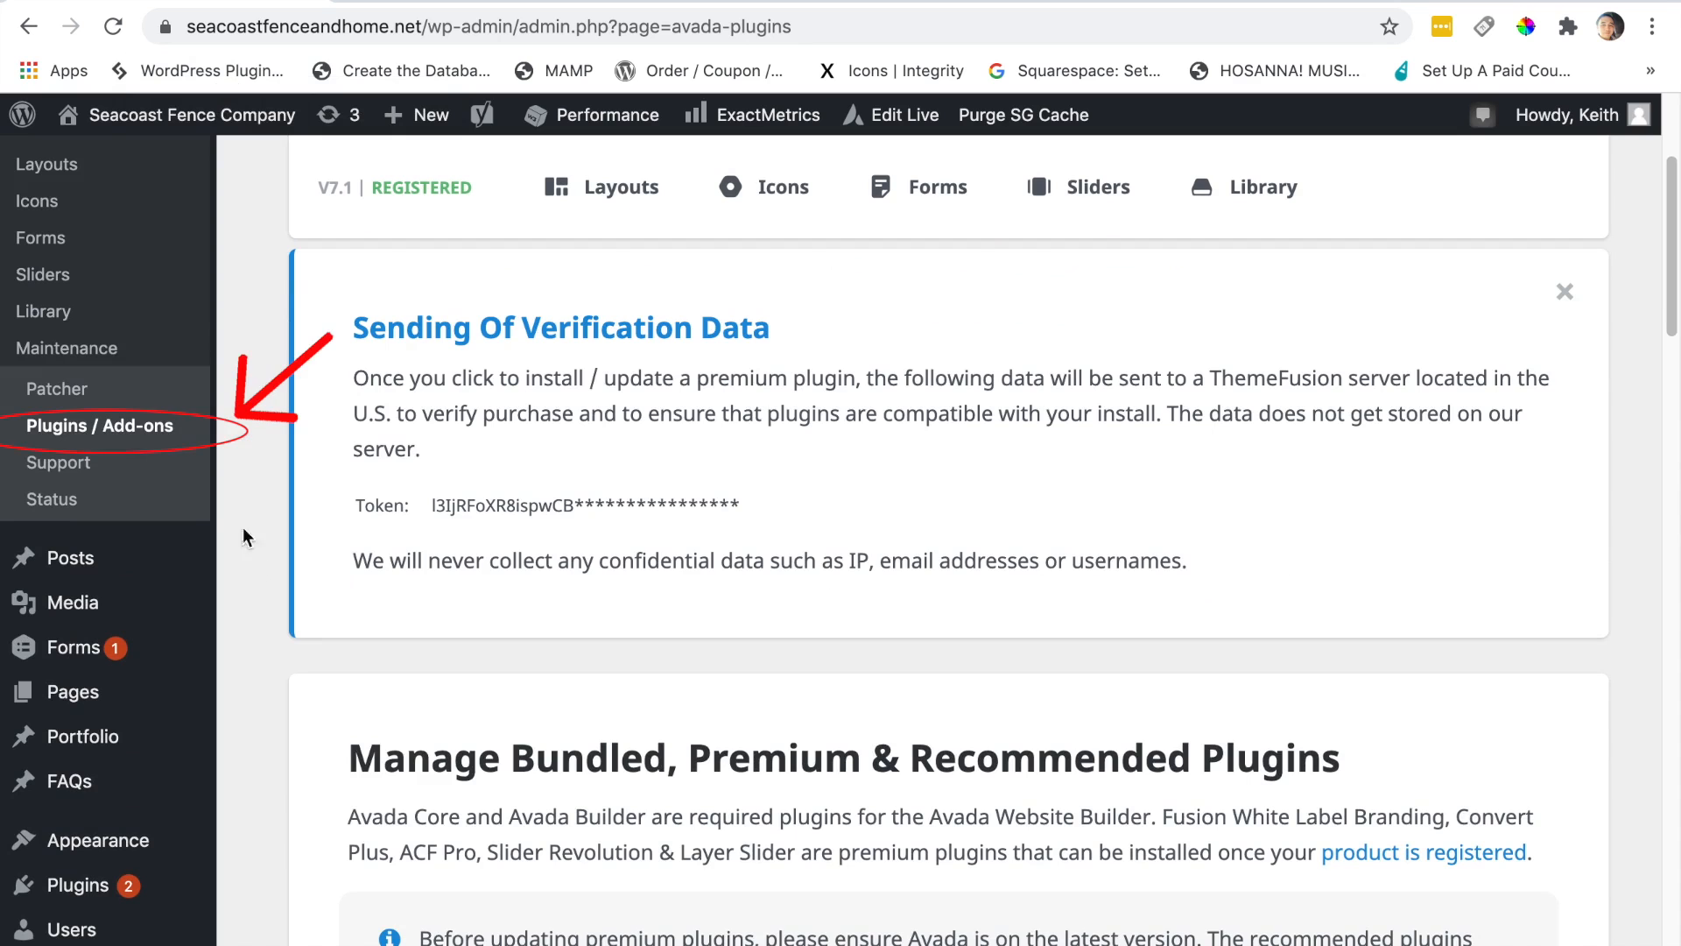
{"action": "scroll", "coordinate": [424, 579], "scroll_direction": "down", "scroll_amount": 8}
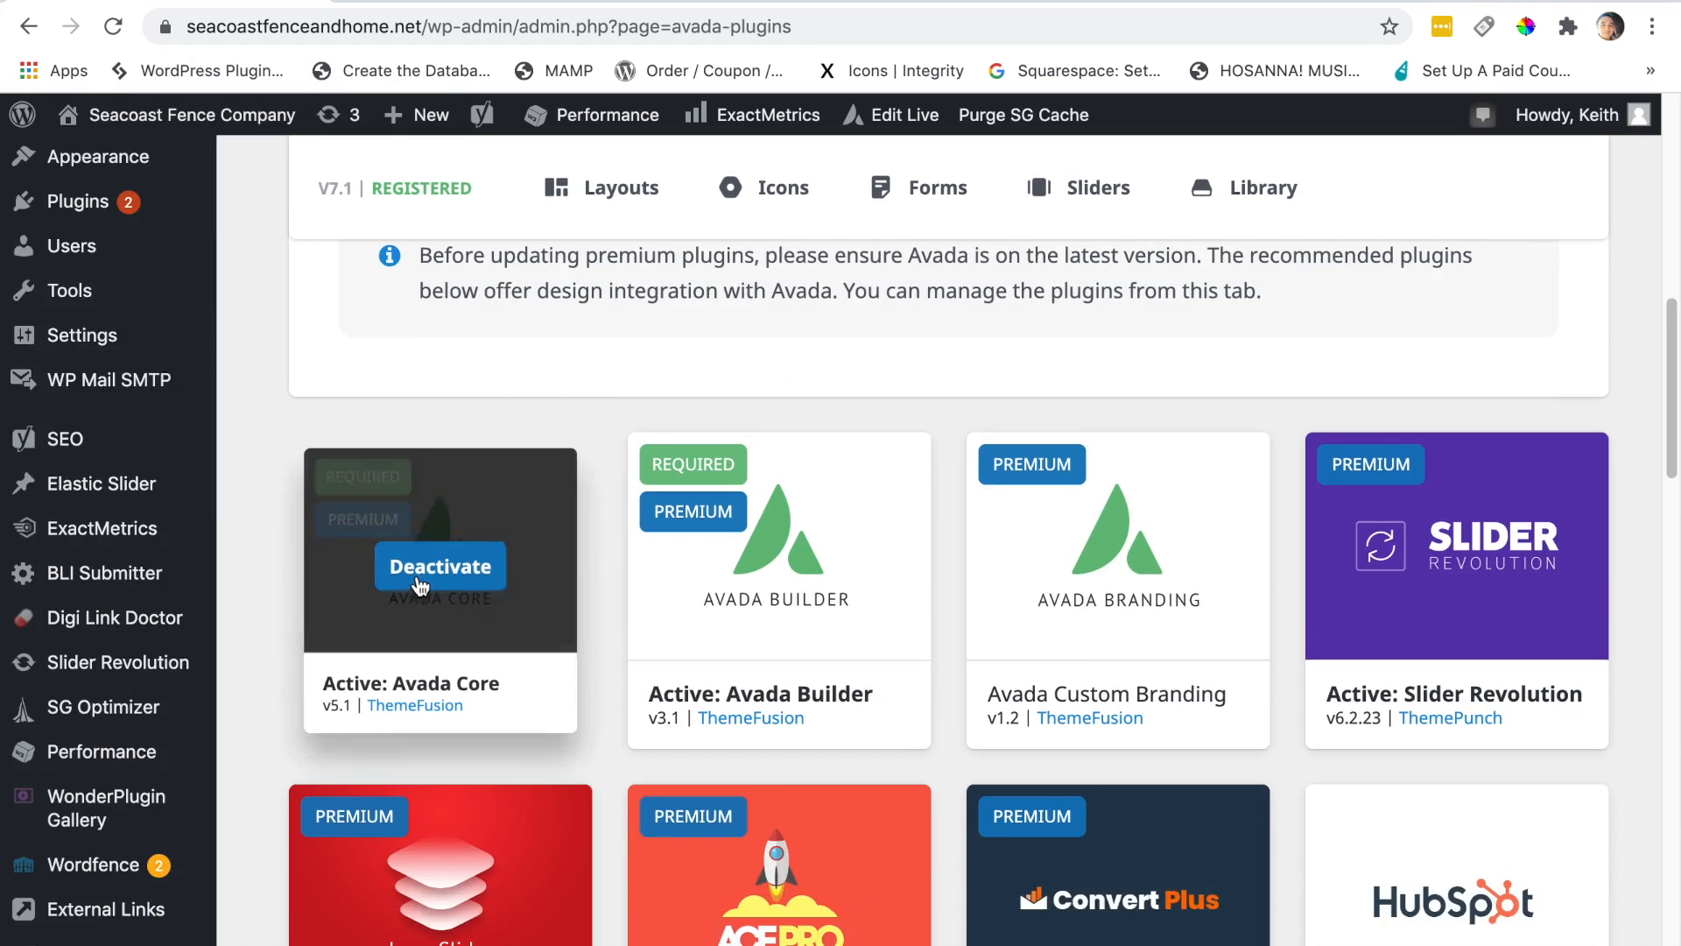
{"action": "scroll", "coordinate": [404, 585], "scroll_direction": "down", "scroll_amount": 2}
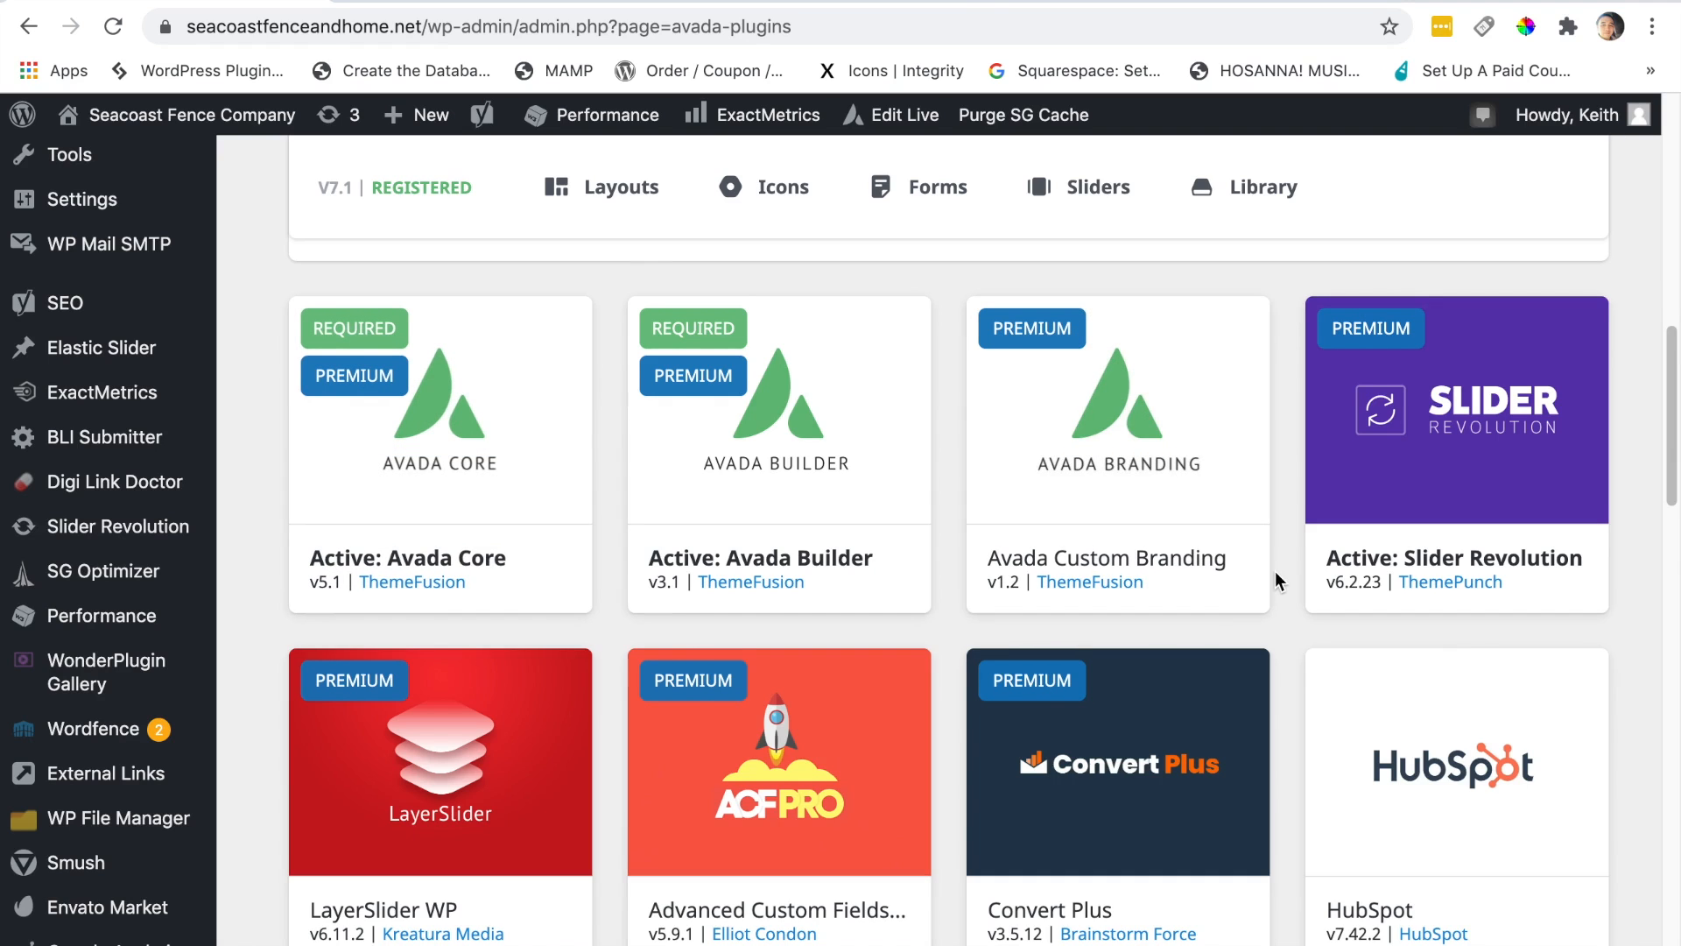
{"action": "scroll", "coordinate": [1280, 580], "scroll_direction": "down", "scroll_amount": 1}
{"action": "scroll", "coordinate": [1276, 579], "scroll_direction": "down", "scroll_amount": 1}
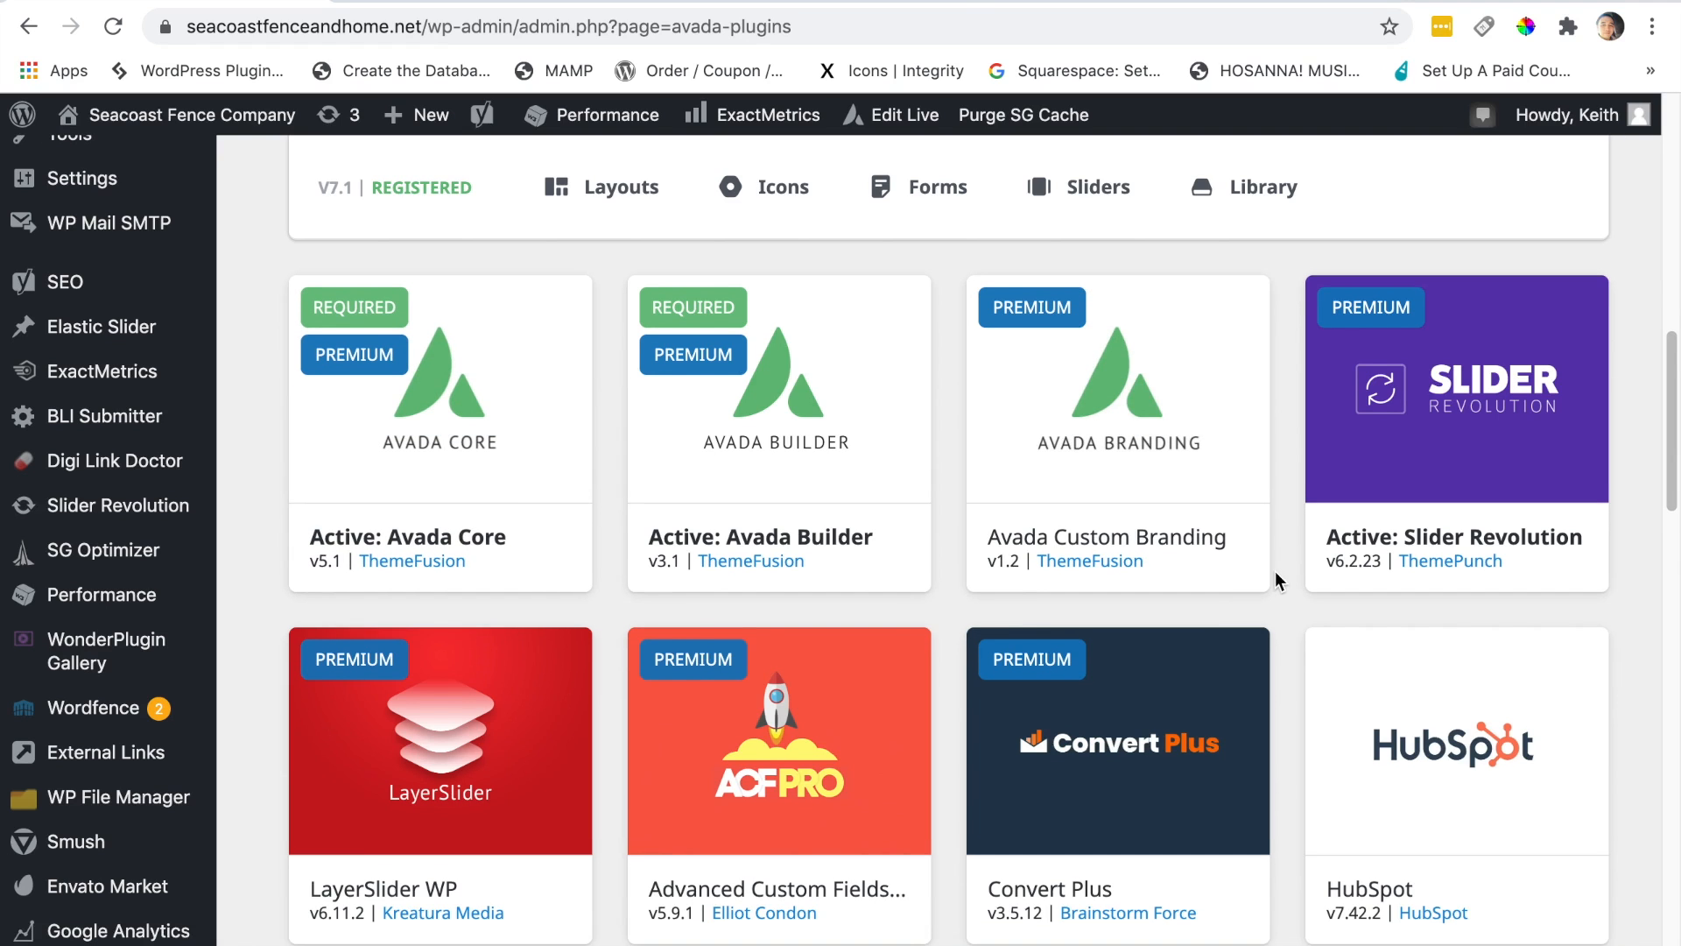
{"action": "scroll", "coordinate": [1276, 575], "scroll_direction": "down", "scroll_amount": 1}
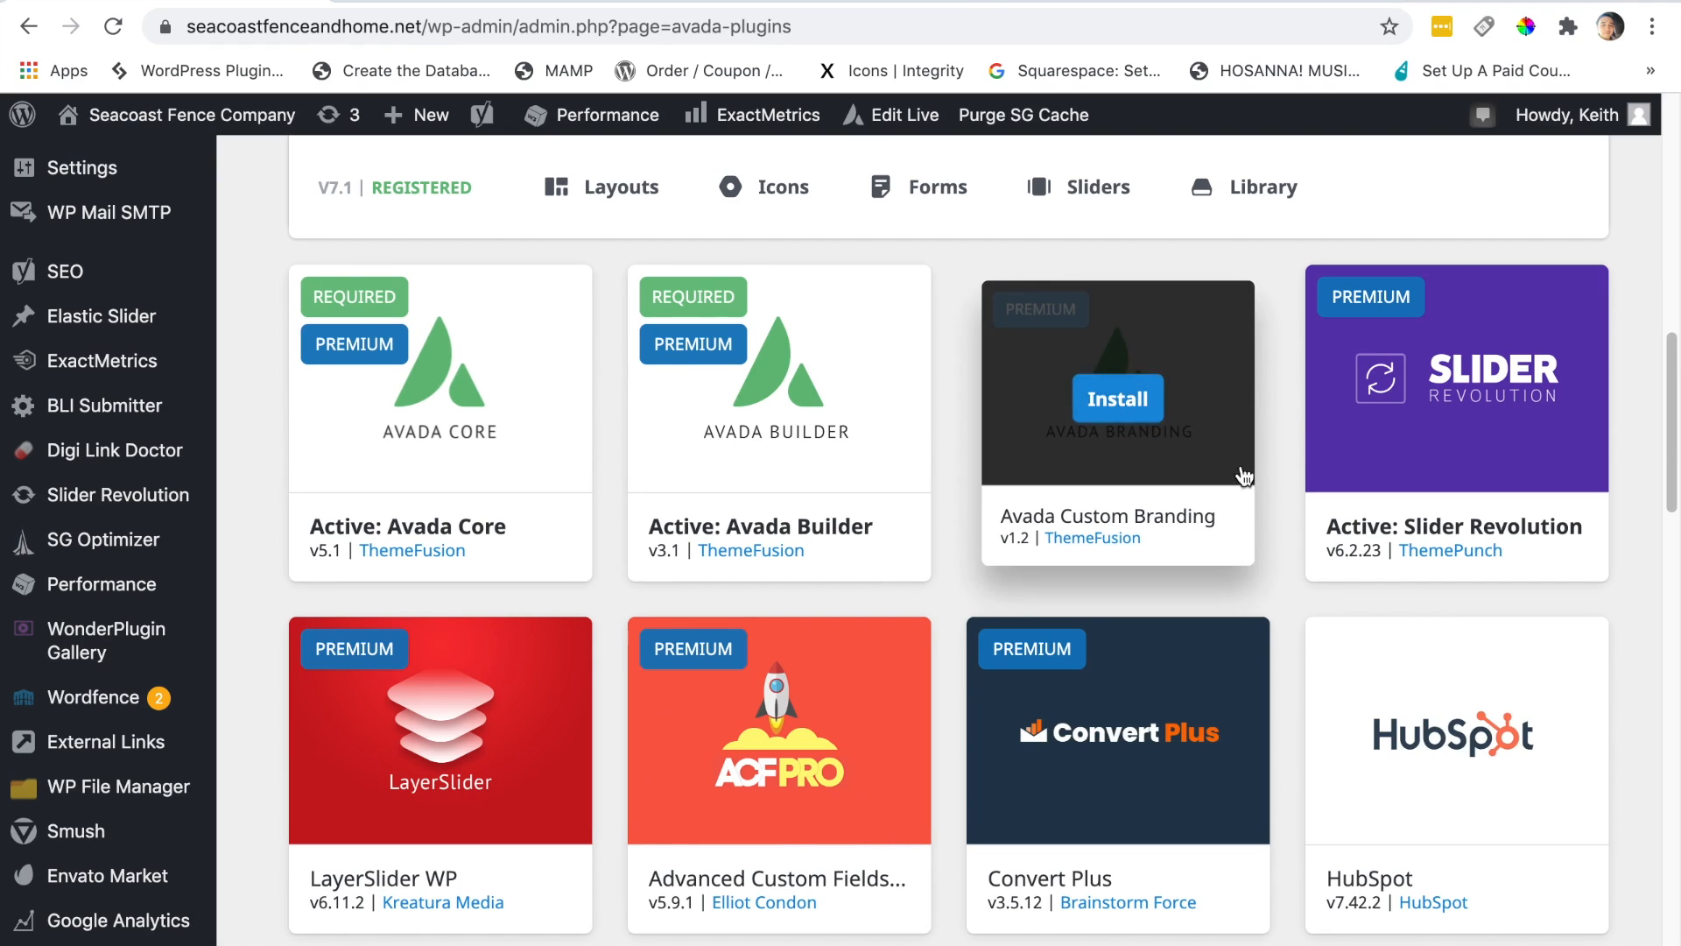
{"action": "mouse_move", "coordinate": [1440, 436]}
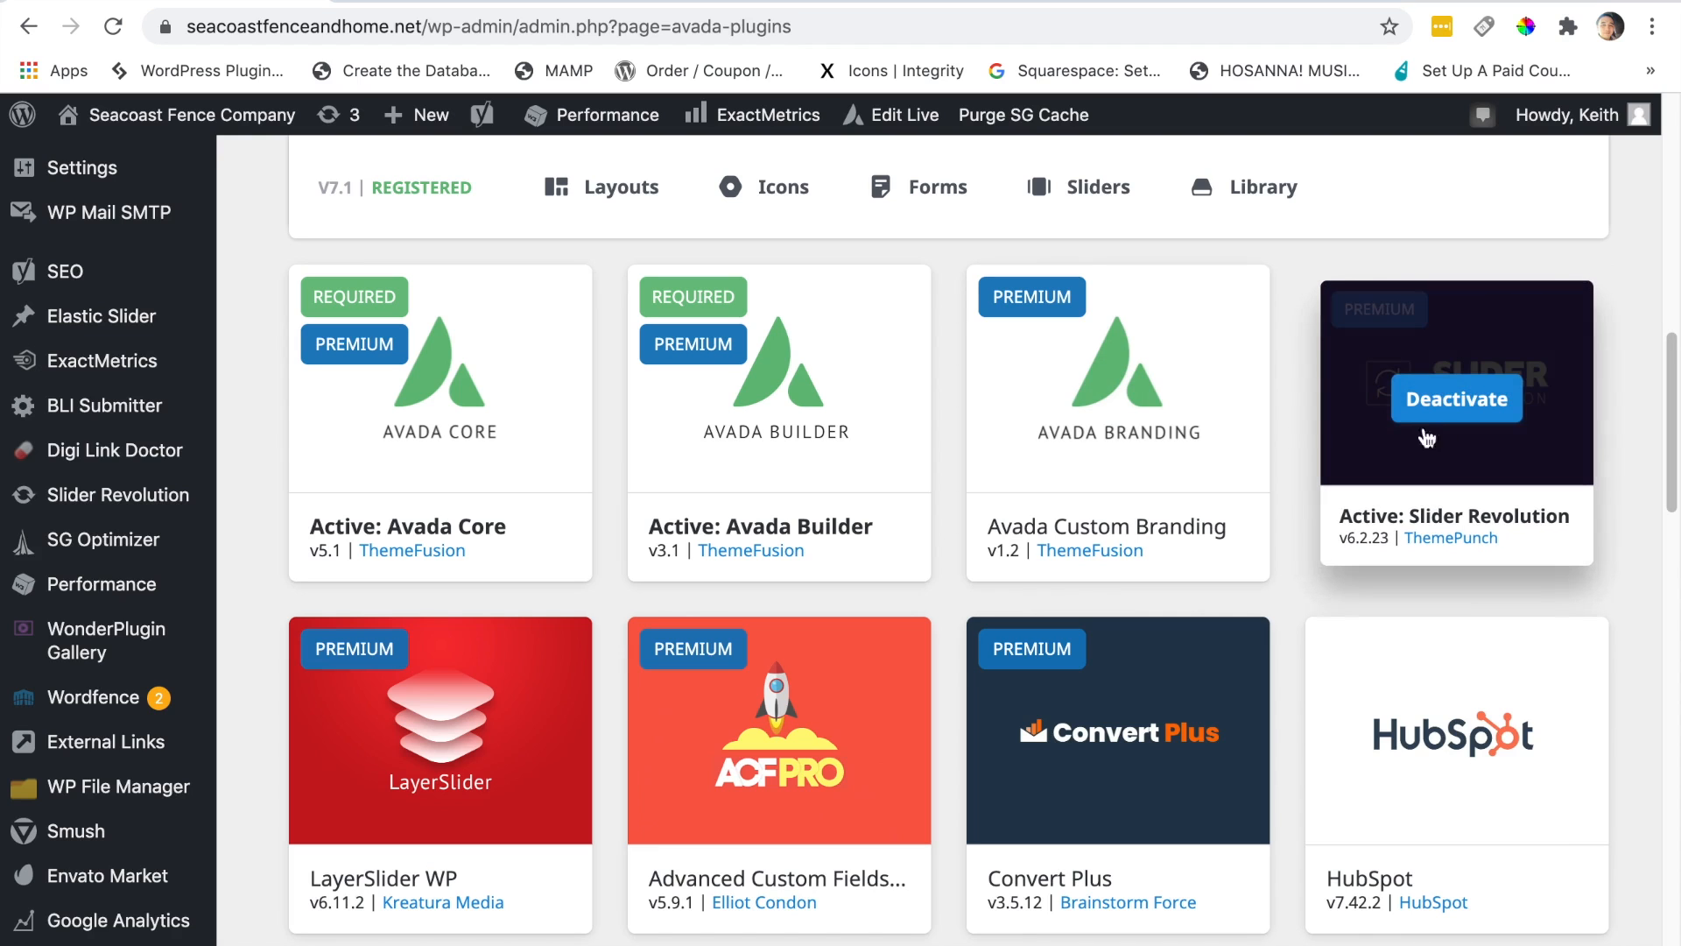
{"action": "mouse_move", "coordinate": [761, 776]}
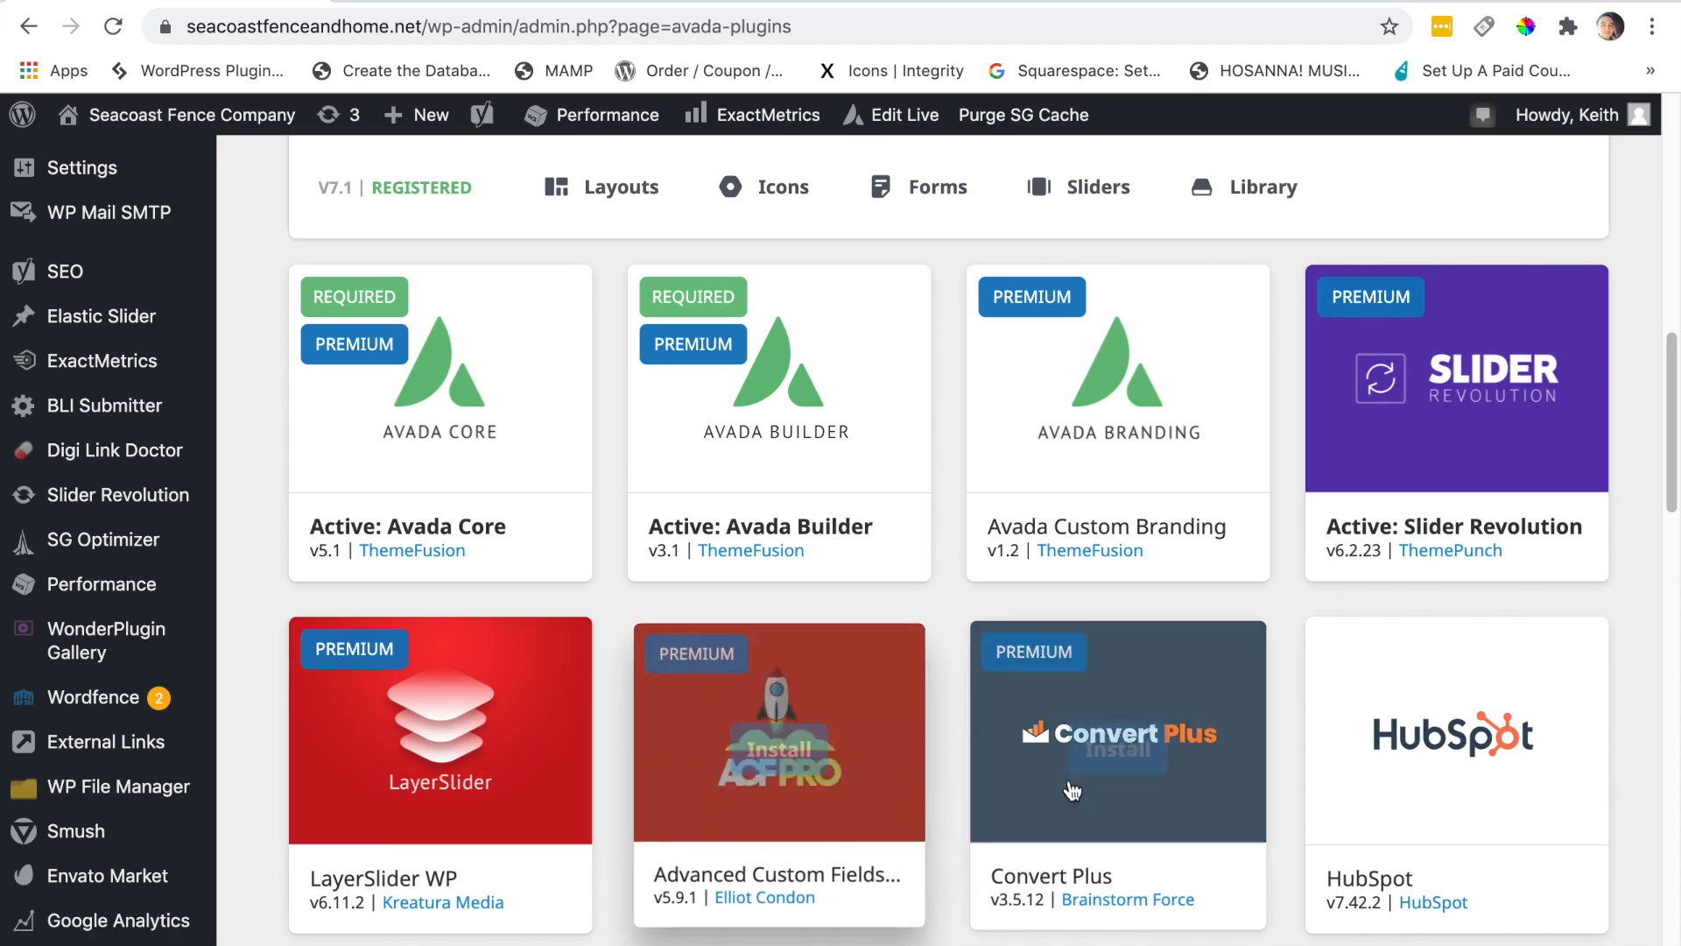
{"action": "mouse_move", "coordinate": [1117, 783]}
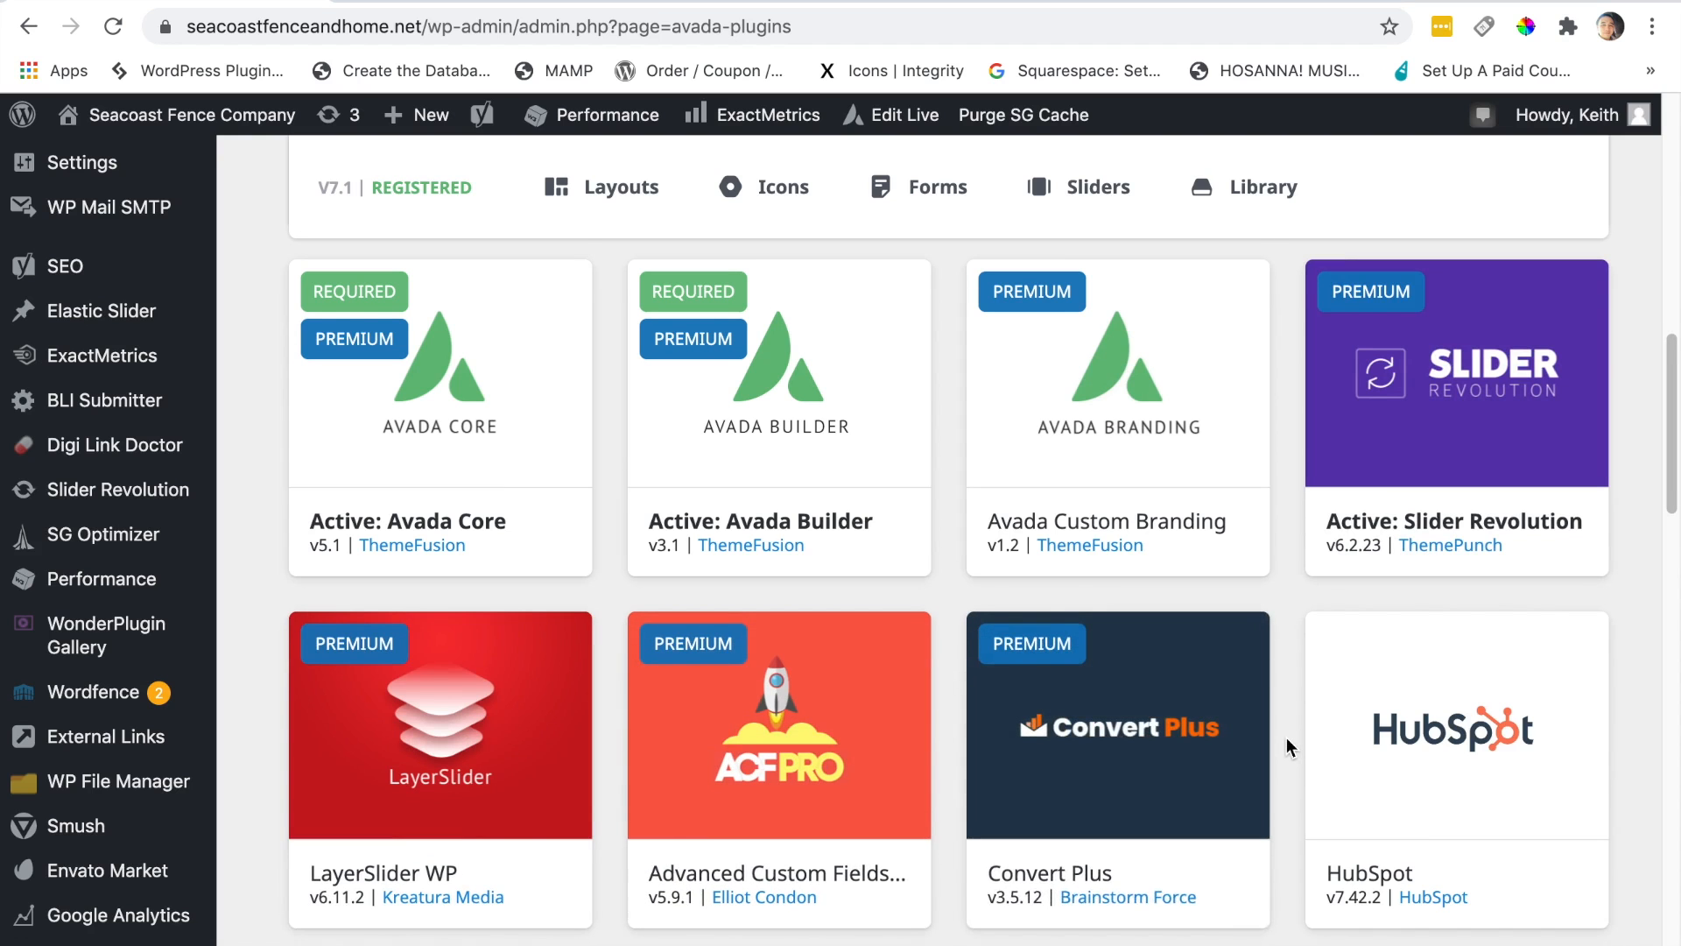
{"action": "scroll", "coordinate": [1287, 736], "scroll_direction": "down", "scroll_amount": 2}
{"action": "mouse_move", "coordinate": [1377, 692]}
{"action": "scroll", "coordinate": [1434, 728], "scroll_direction": "down", "scroll_amount": 3}
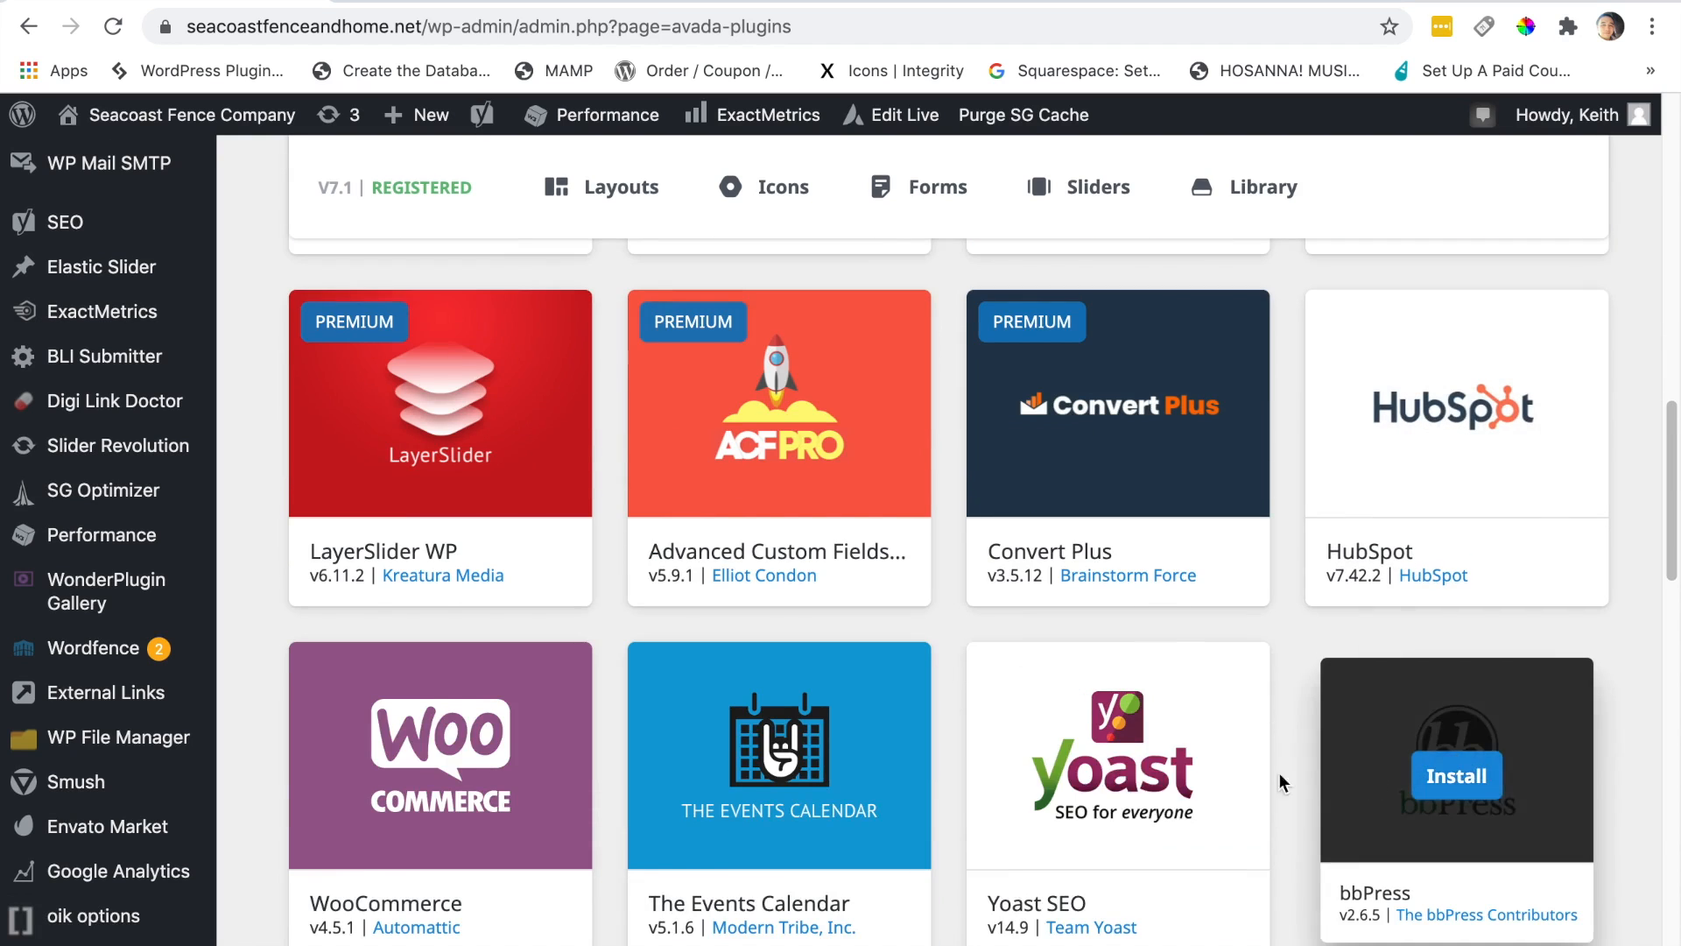
{"action": "mouse_move", "coordinate": [885, 782]}
{"action": "scroll", "coordinate": [882, 770], "scroll_direction": "down", "scroll_amount": 2}
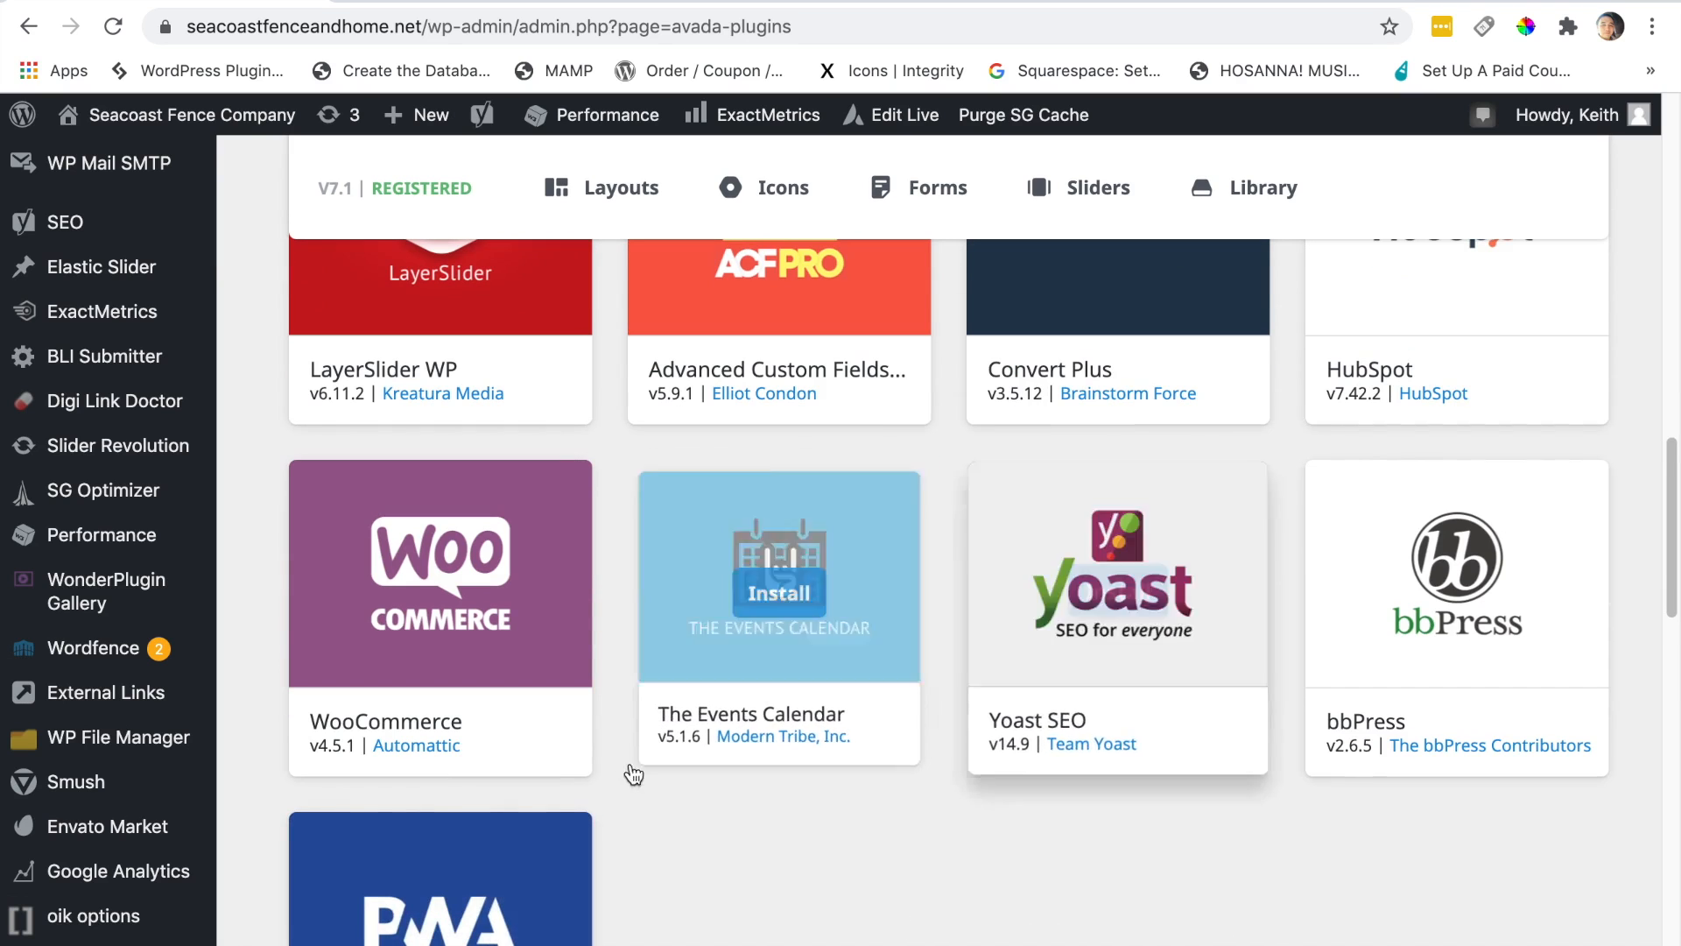
{"action": "scroll", "coordinate": [963, 777], "scroll_direction": "up", "scroll_amount": 5}
Step: Install the premium Advanced Custom Fields PRO plugin from the Avada Plugins / Add-ons page
{"action": "scroll", "coordinate": [1654, 616], "scroll_direction": "down", "scroll_amount": 1}
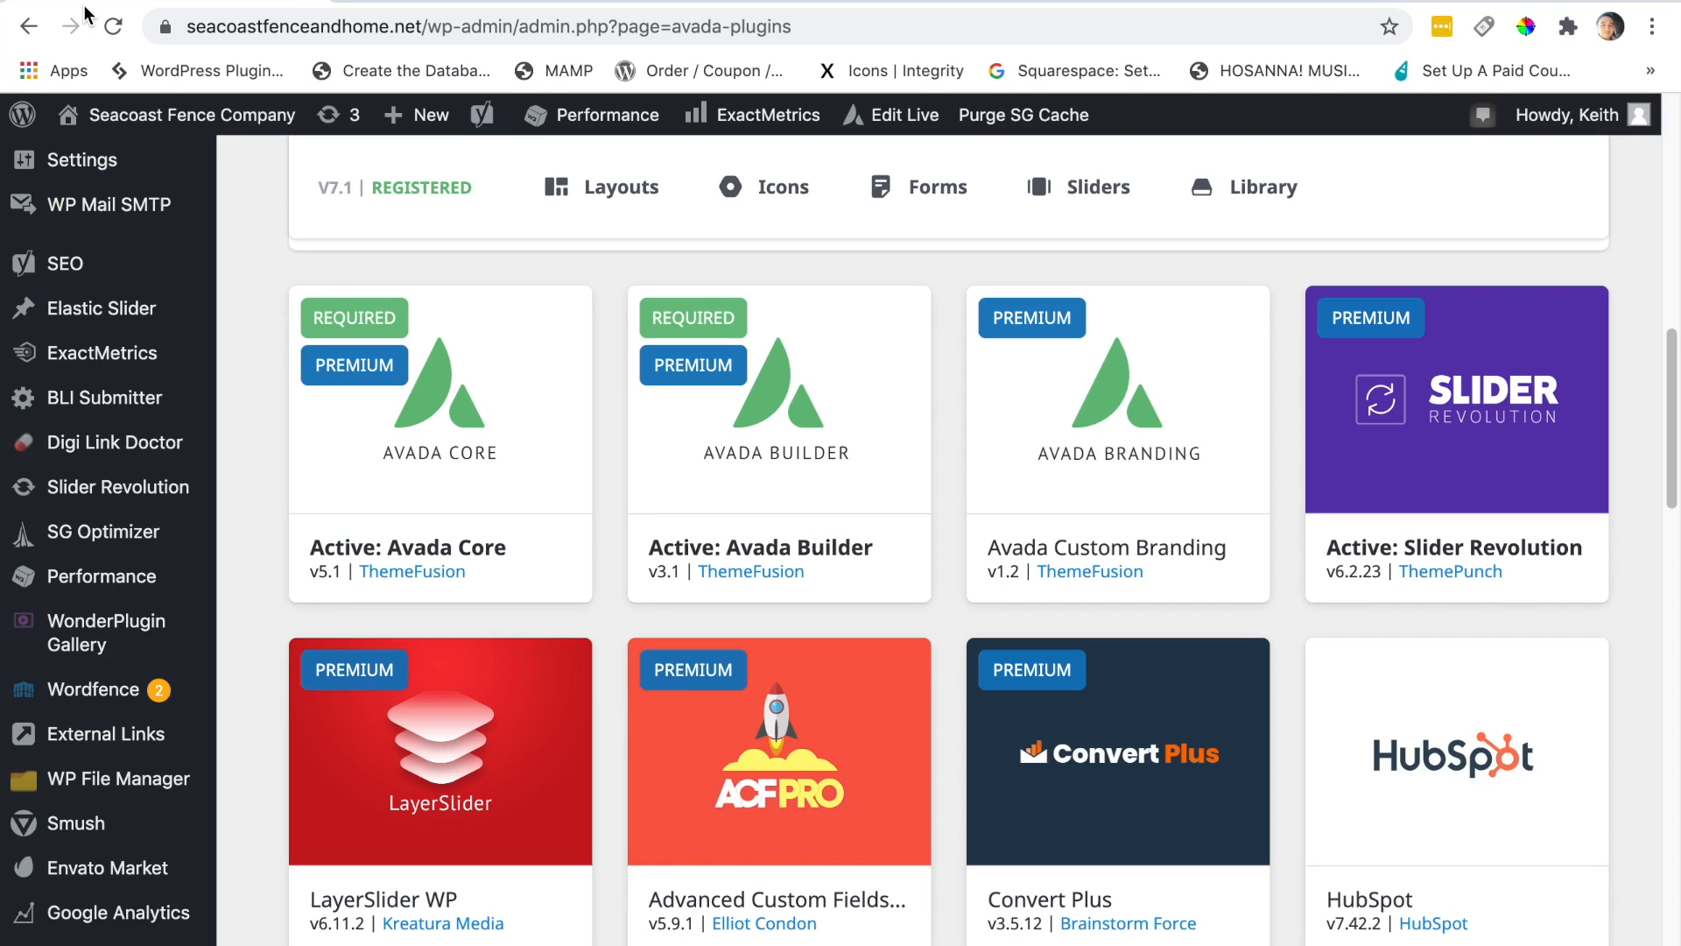
{"action": "scroll", "coordinate": [250, 219], "scroll_direction": "down", "scroll_amount": 1}
{"action": "scroll", "coordinate": [254, 220], "scroll_direction": "down", "scroll_amount": 3}
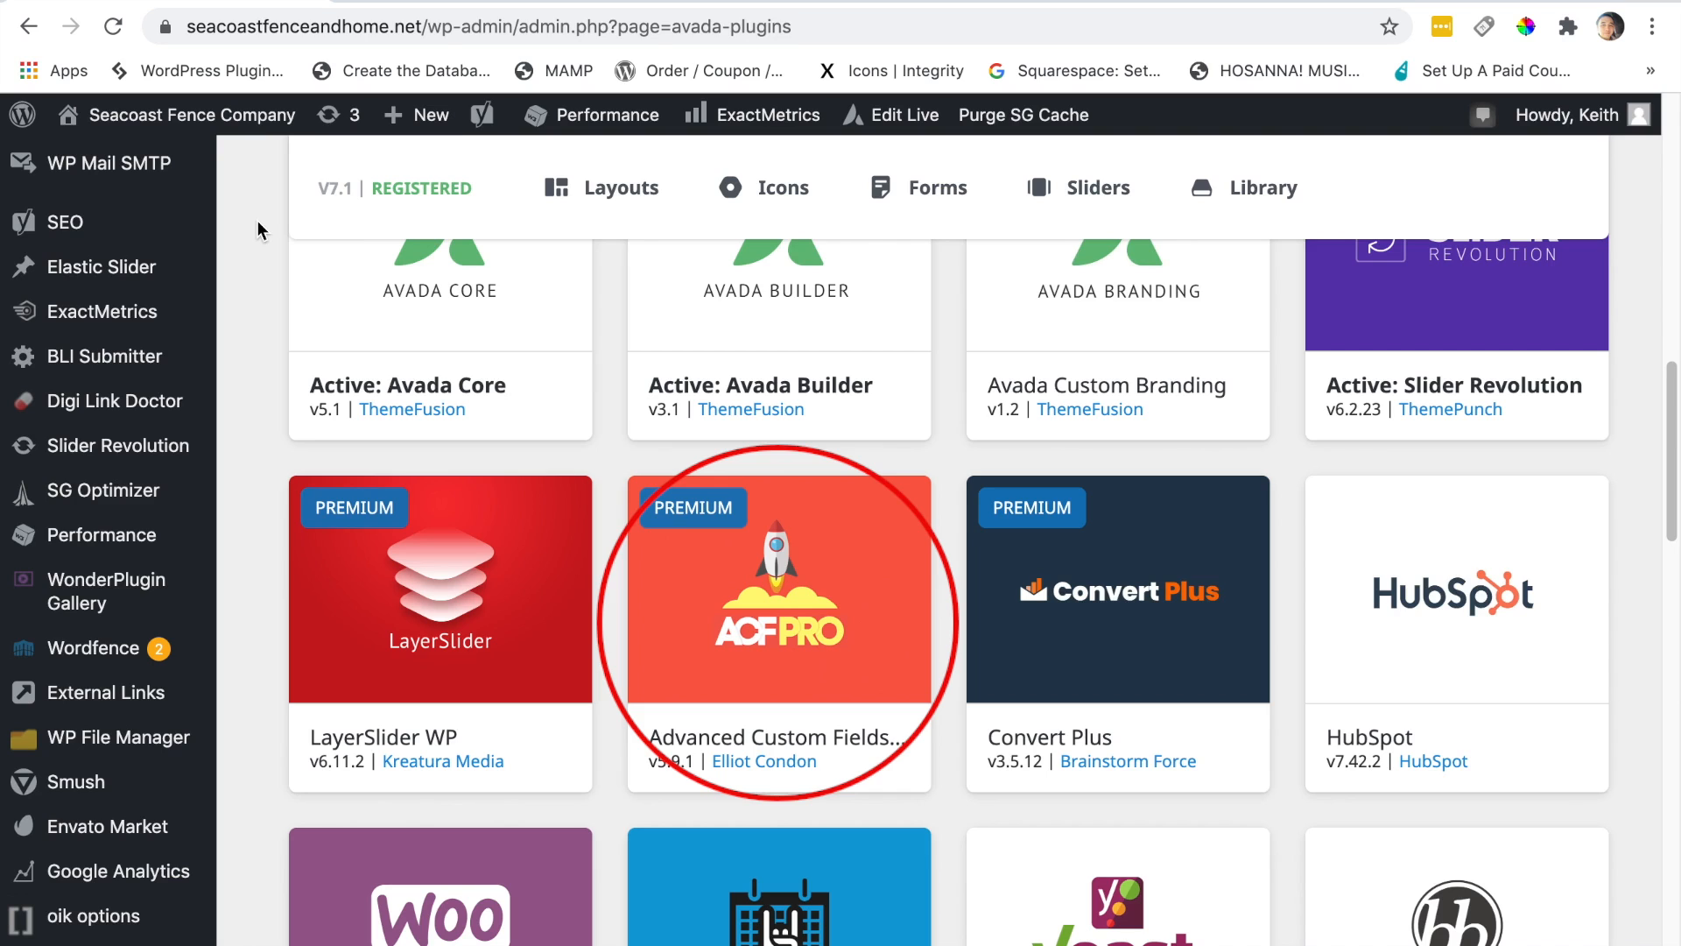
{"action": "scroll", "coordinate": [259, 229], "scroll_direction": "down", "scroll_amount": 1}
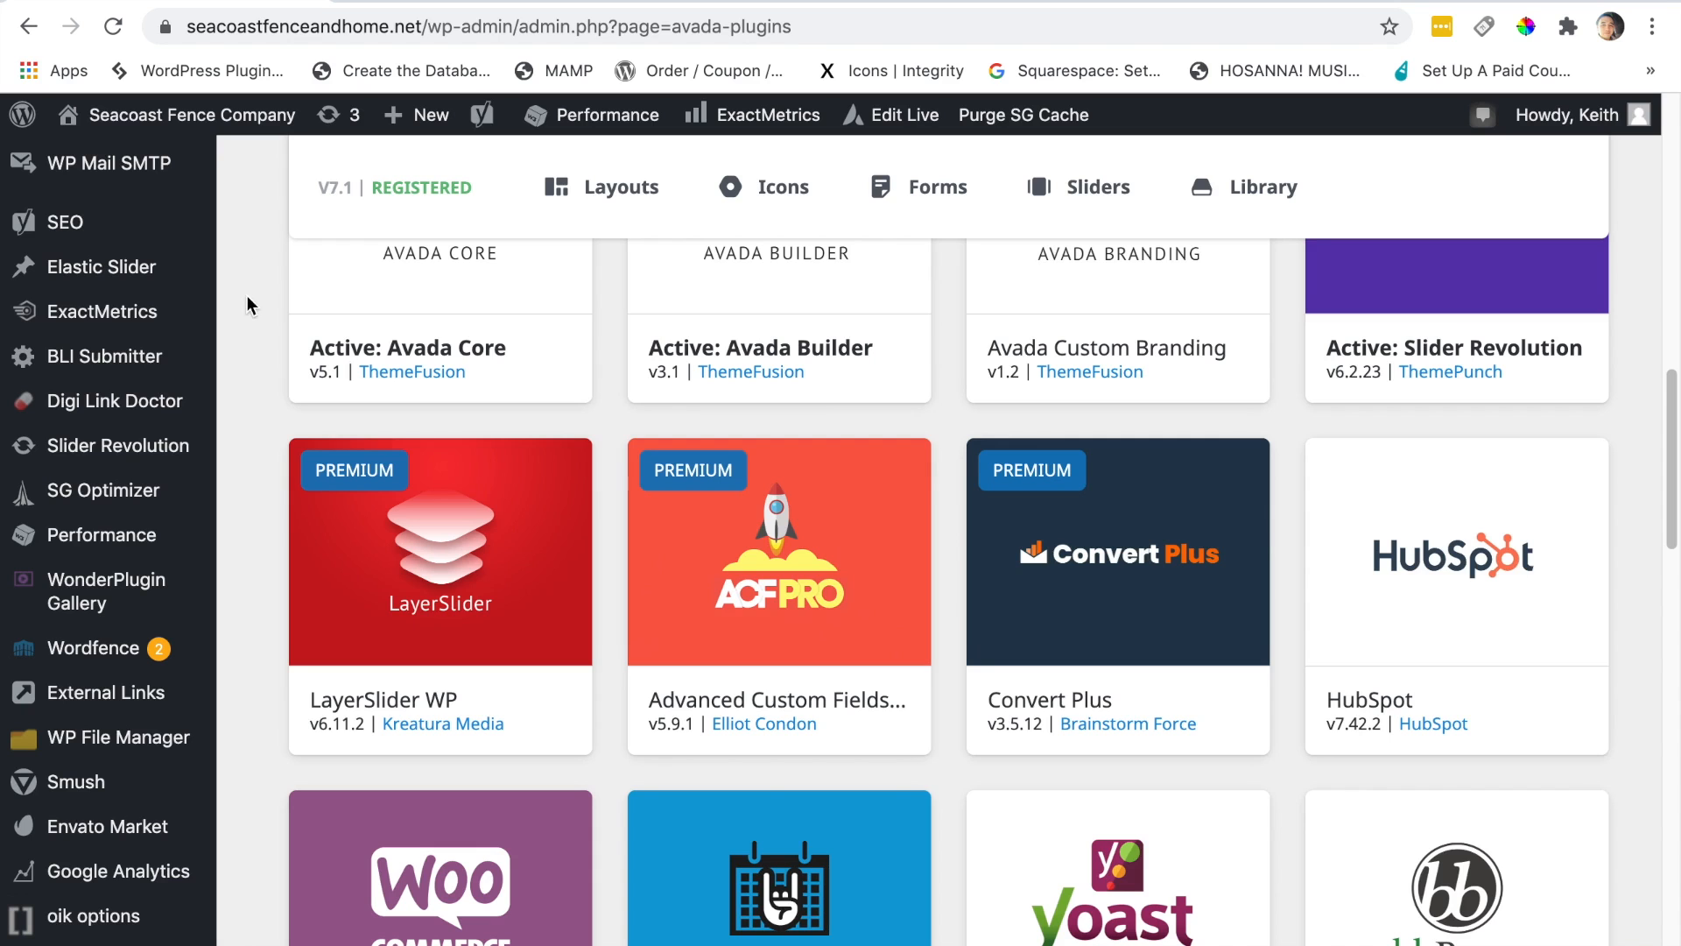
{"action": "scroll", "coordinate": [241, 302], "scroll_direction": "up", "scroll_amount": 10}
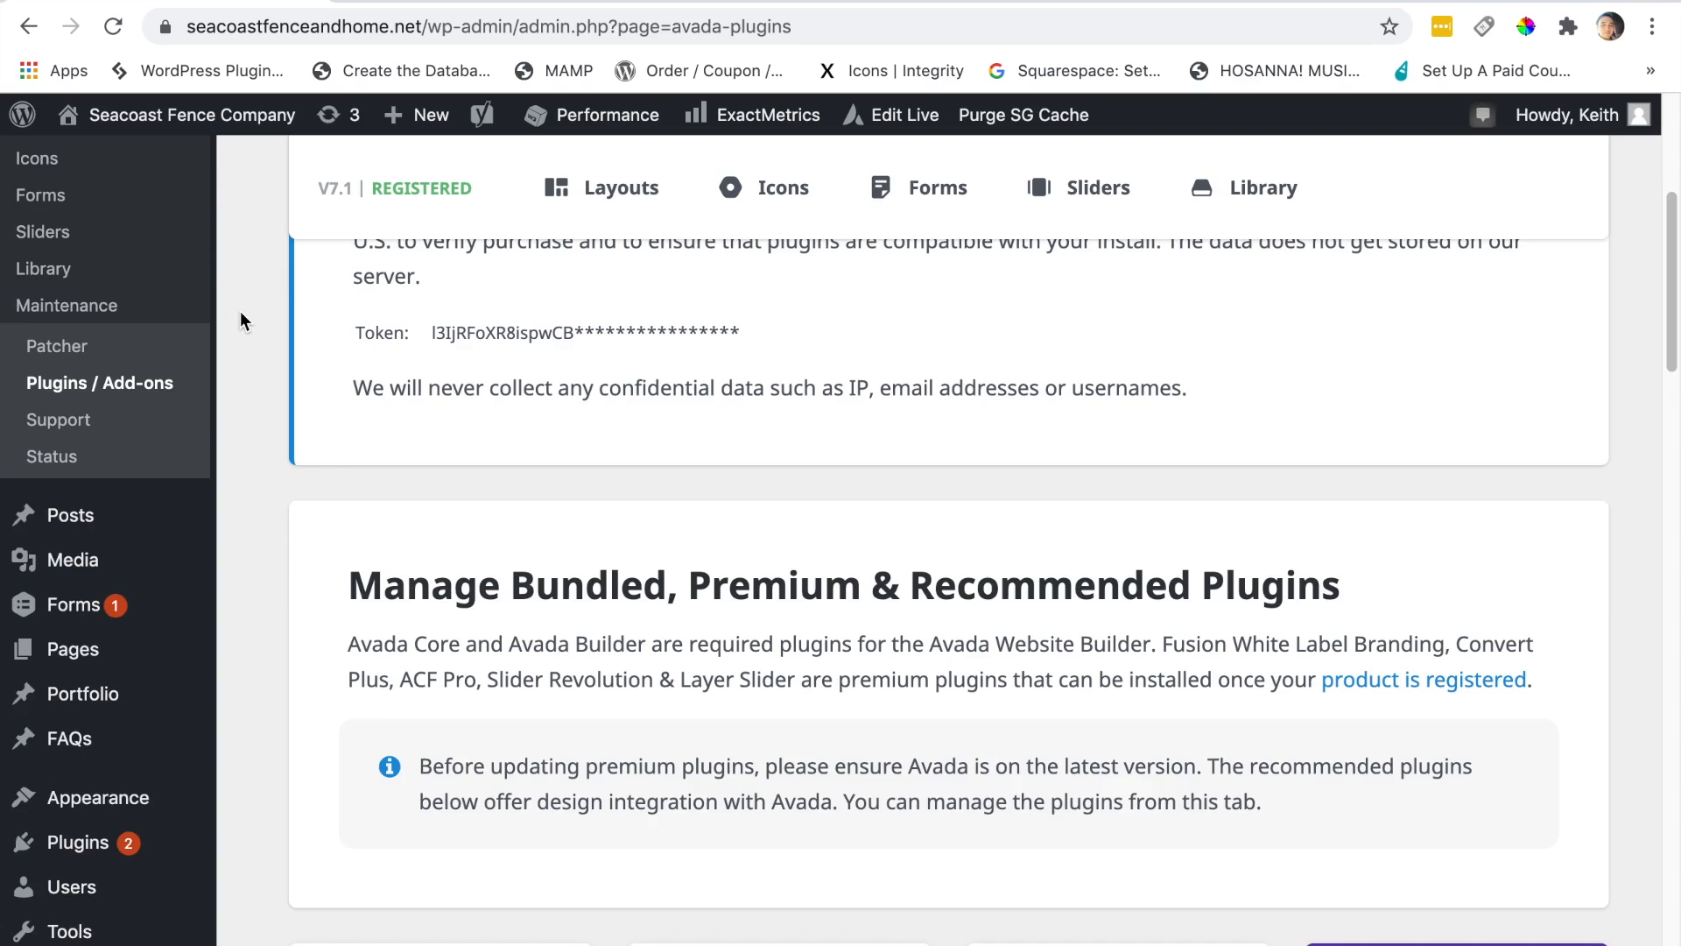
{"action": "scroll", "coordinate": [240, 312], "scroll_direction": "up", "scroll_amount": 4}
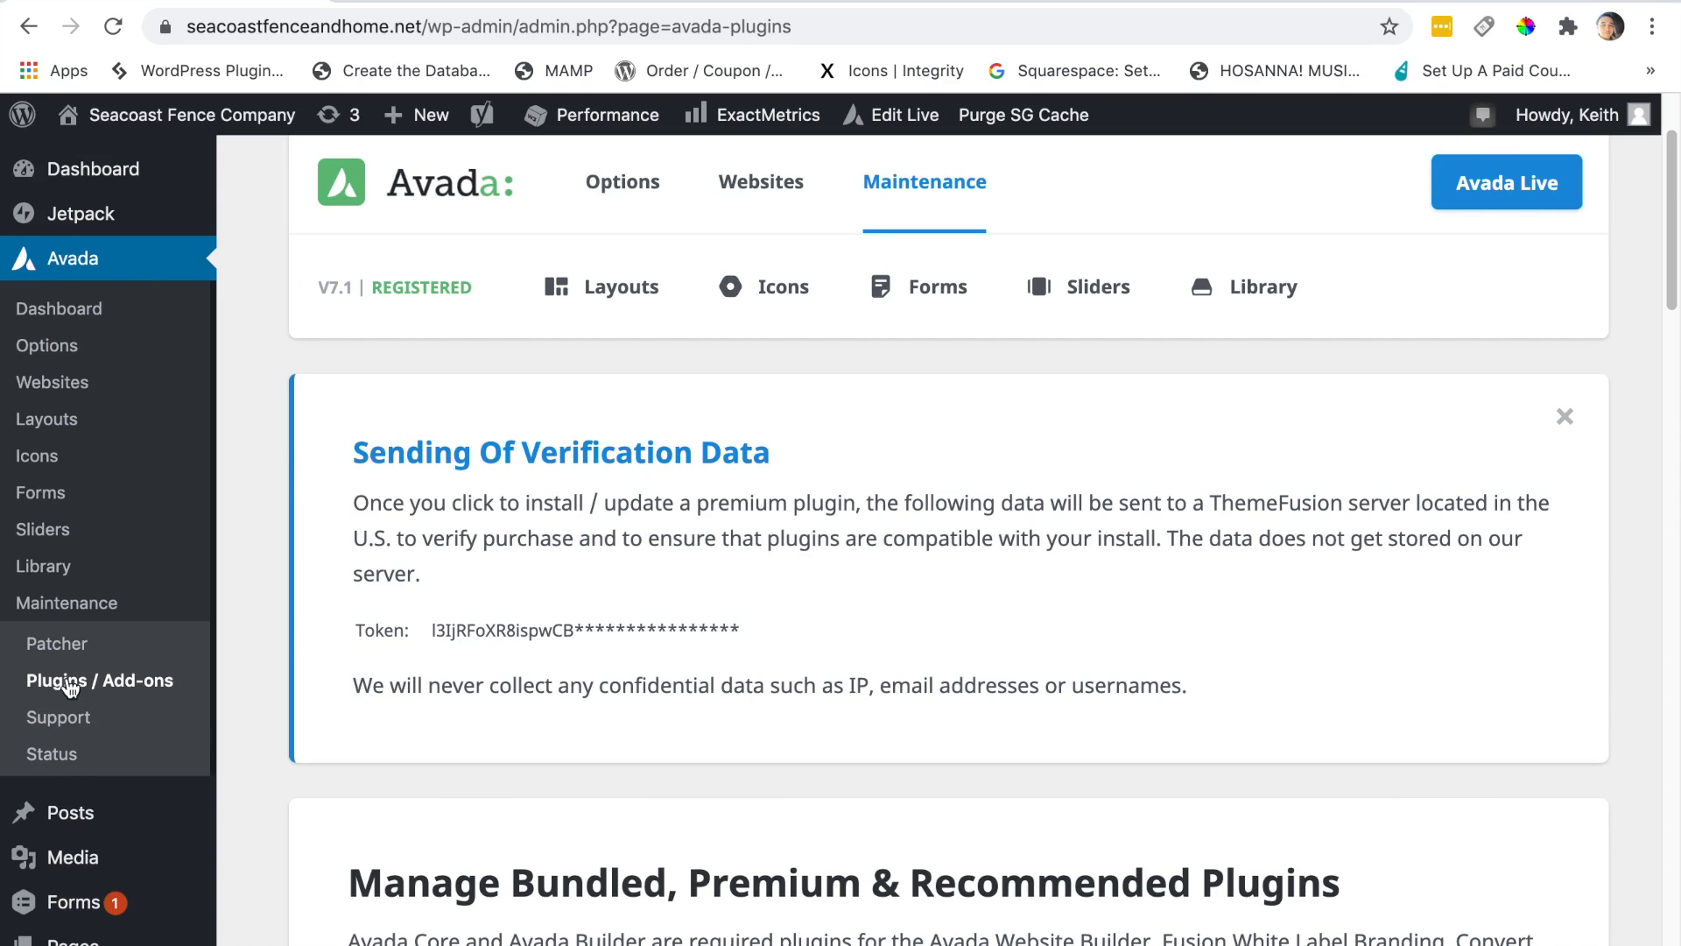
{"action": "scroll", "coordinate": [260, 617], "scroll_direction": "down", "scroll_amount": 1}
{"action": "scroll", "coordinate": [257, 613], "scroll_direction": "down", "scroll_amount": 8}
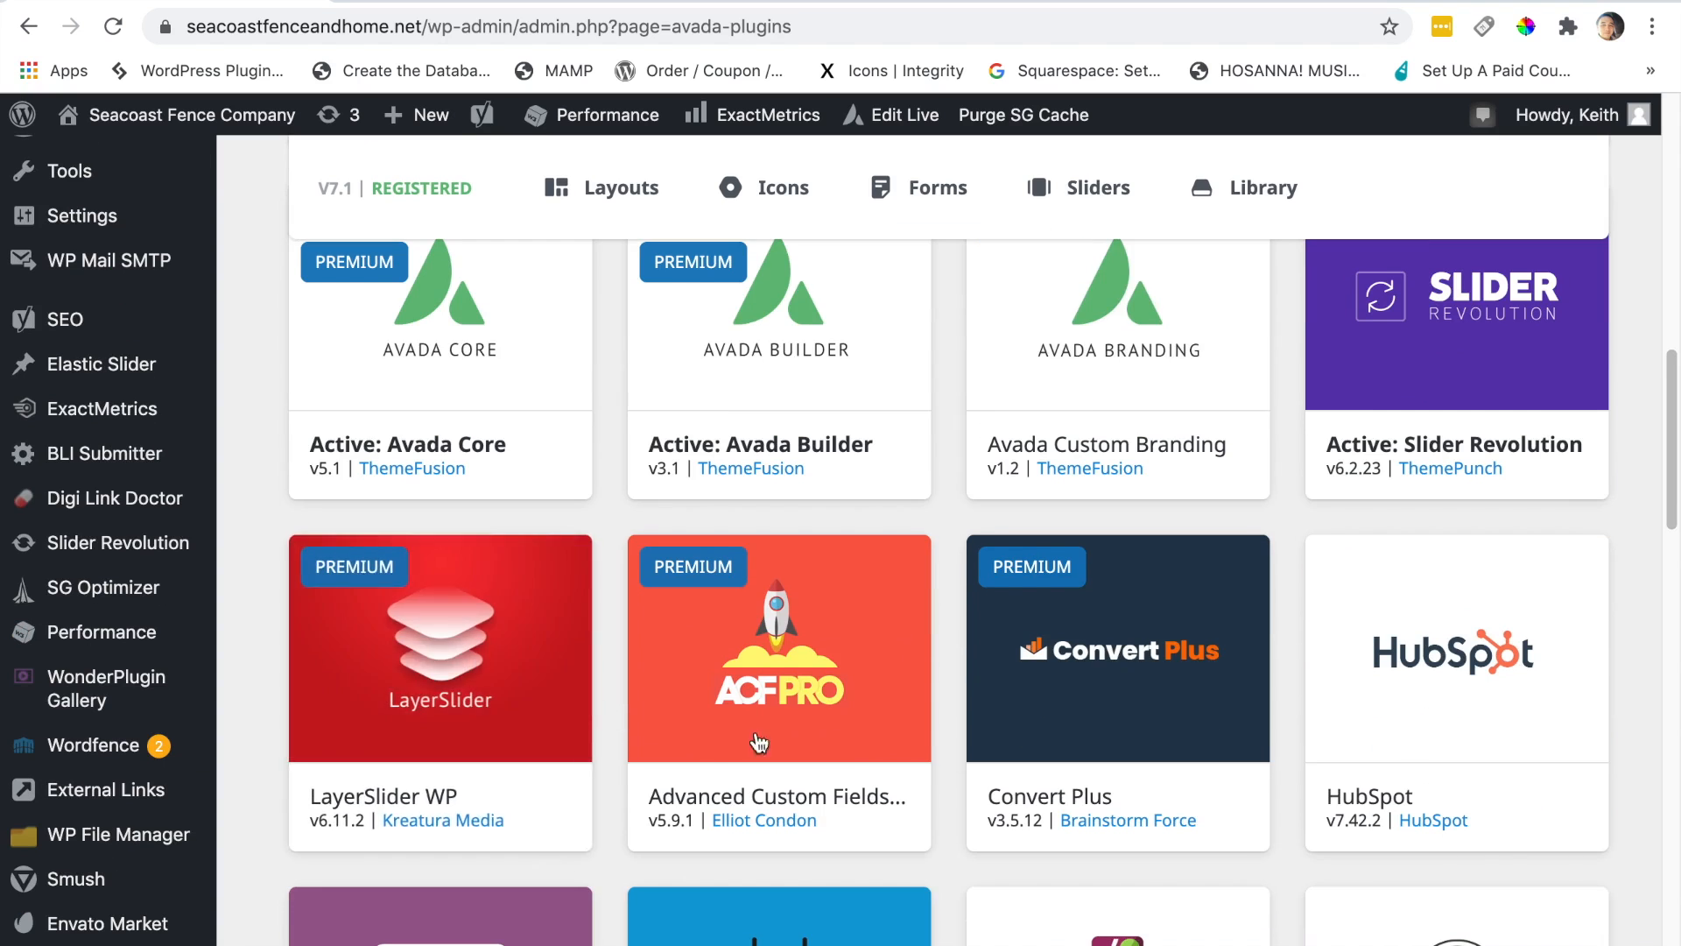
{"action": "left_click", "coordinate": [800, 687]}
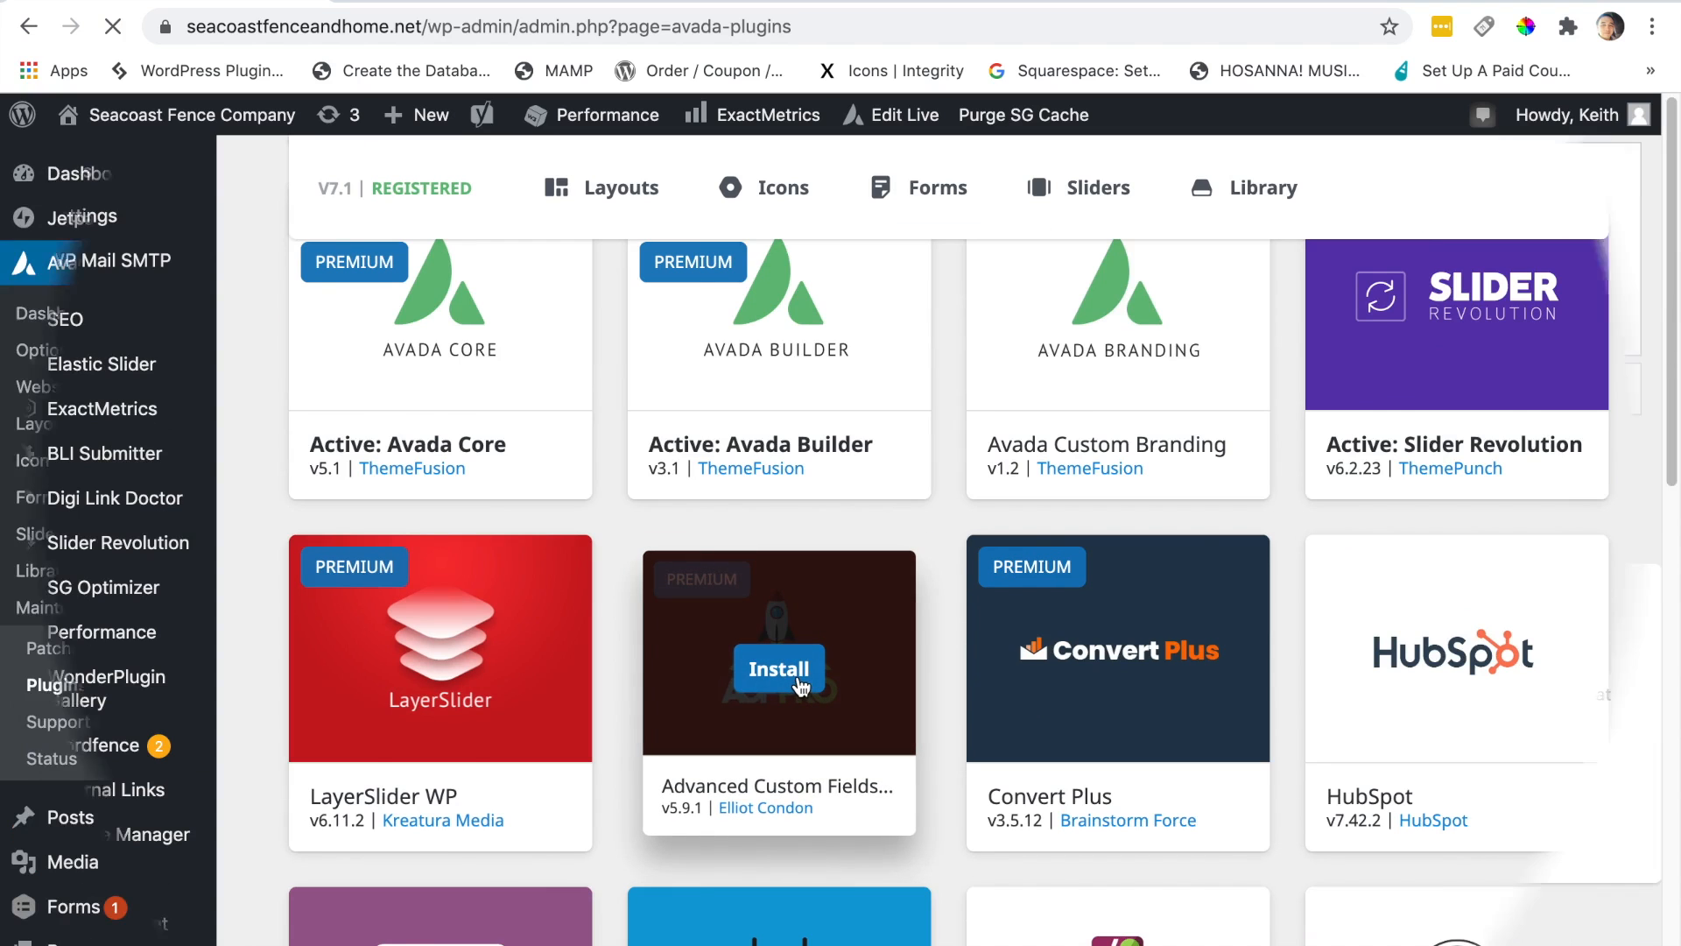
{"action": "scroll", "coordinate": [1211, 779], "scroll_direction": "down", "scroll_amount": 6}
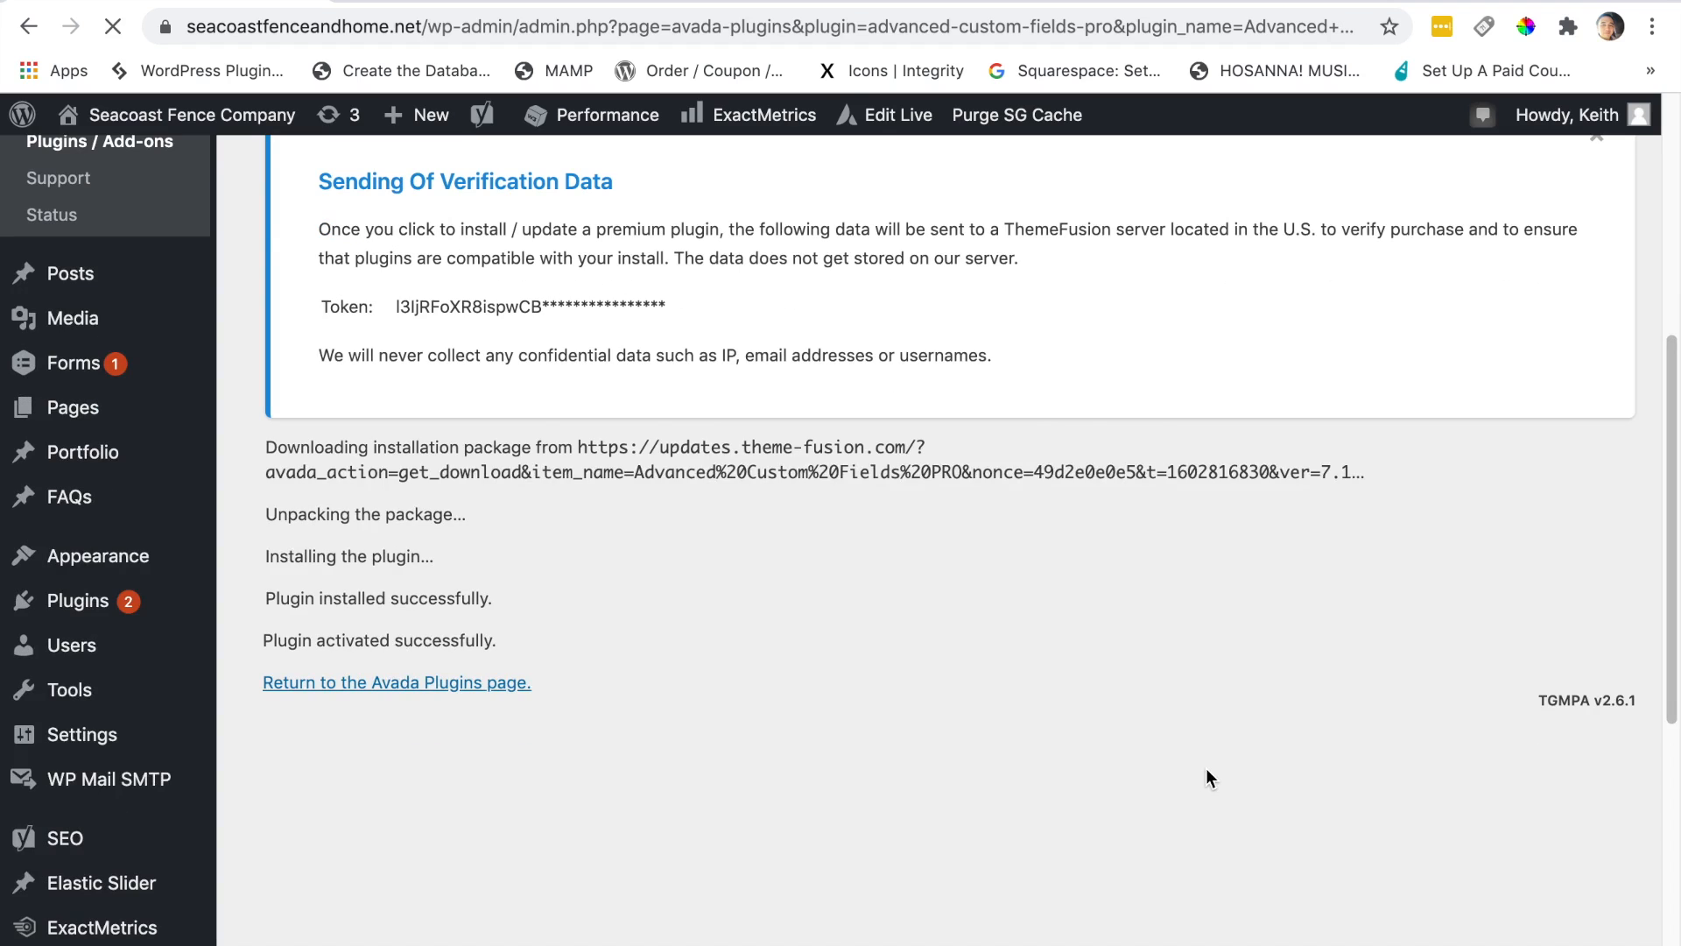
Step: Open the site's installed plugins list and check the Advanced Custom Fields PRO entry
{"action": "mouse_move", "coordinate": [140, 603]}
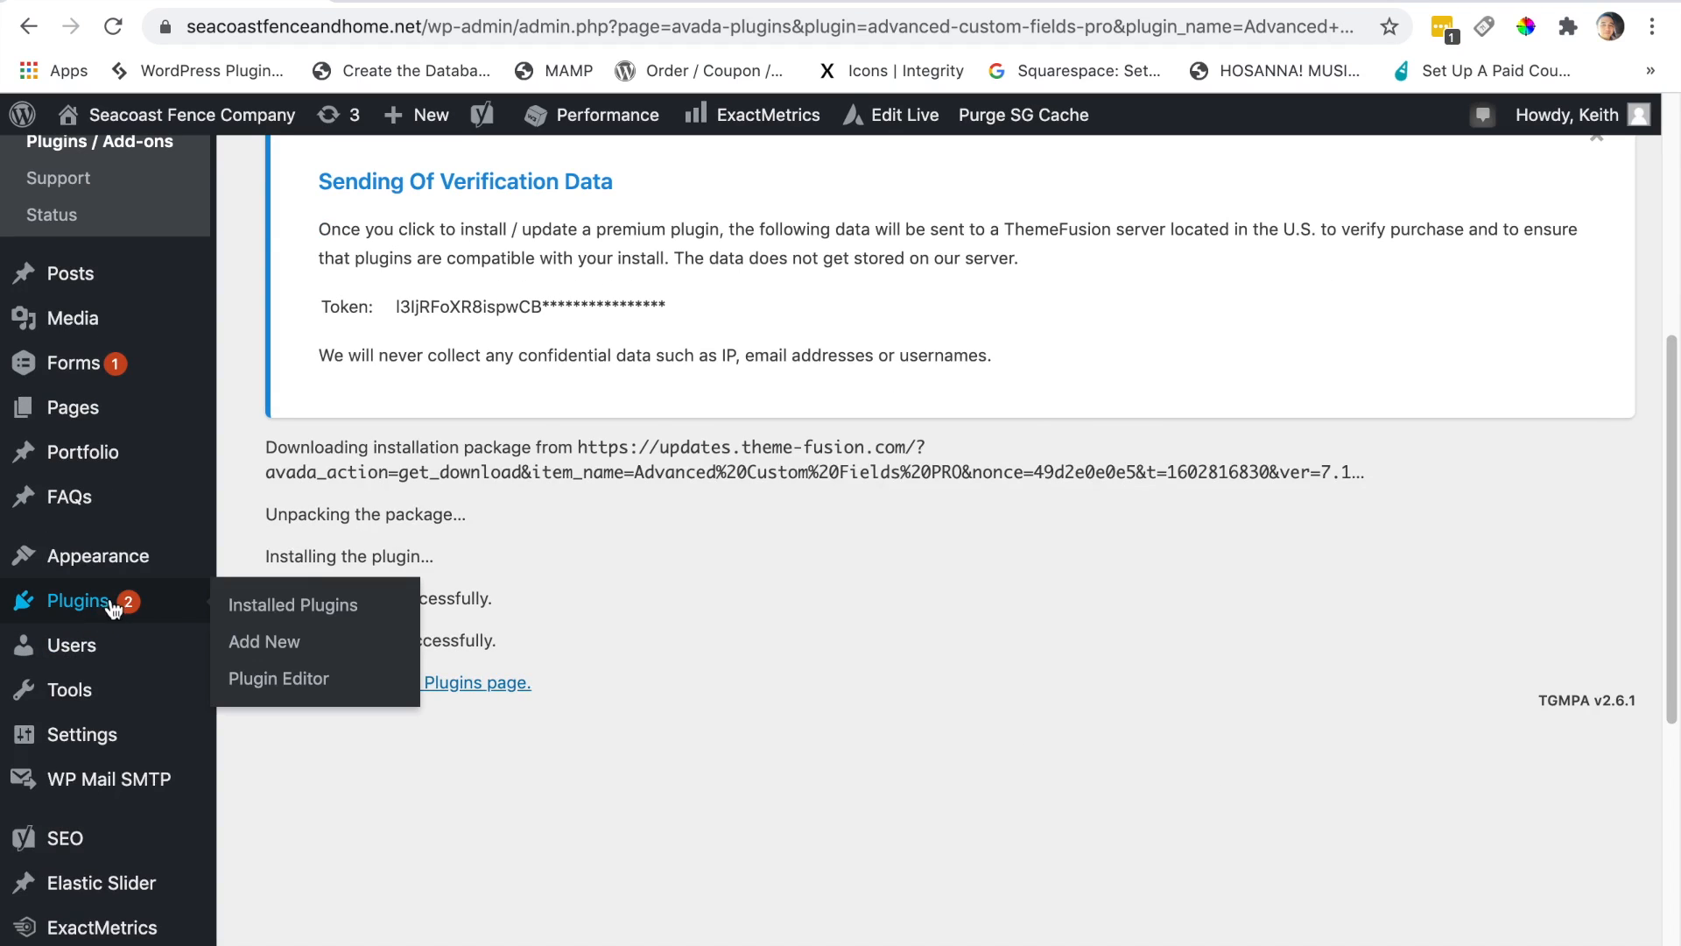
{"action": "left_click", "coordinate": [289, 609]}
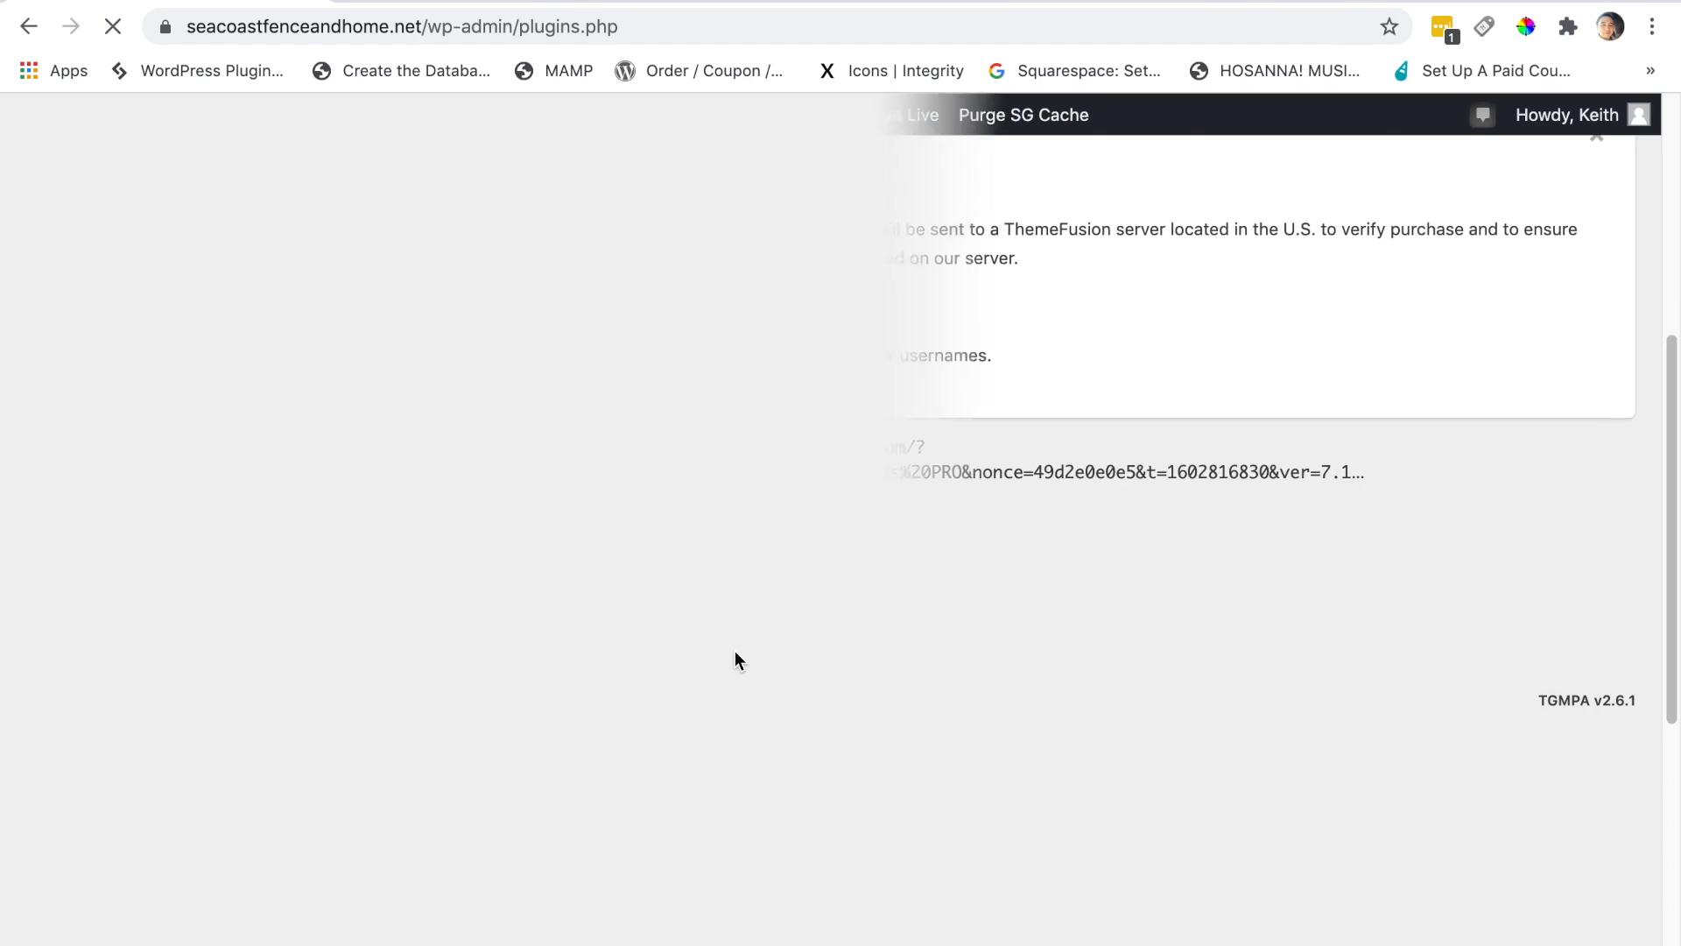
{"action": "scroll", "coordinate": [734, 650], "scroll_direction": "down", "scroll_amount": 6}
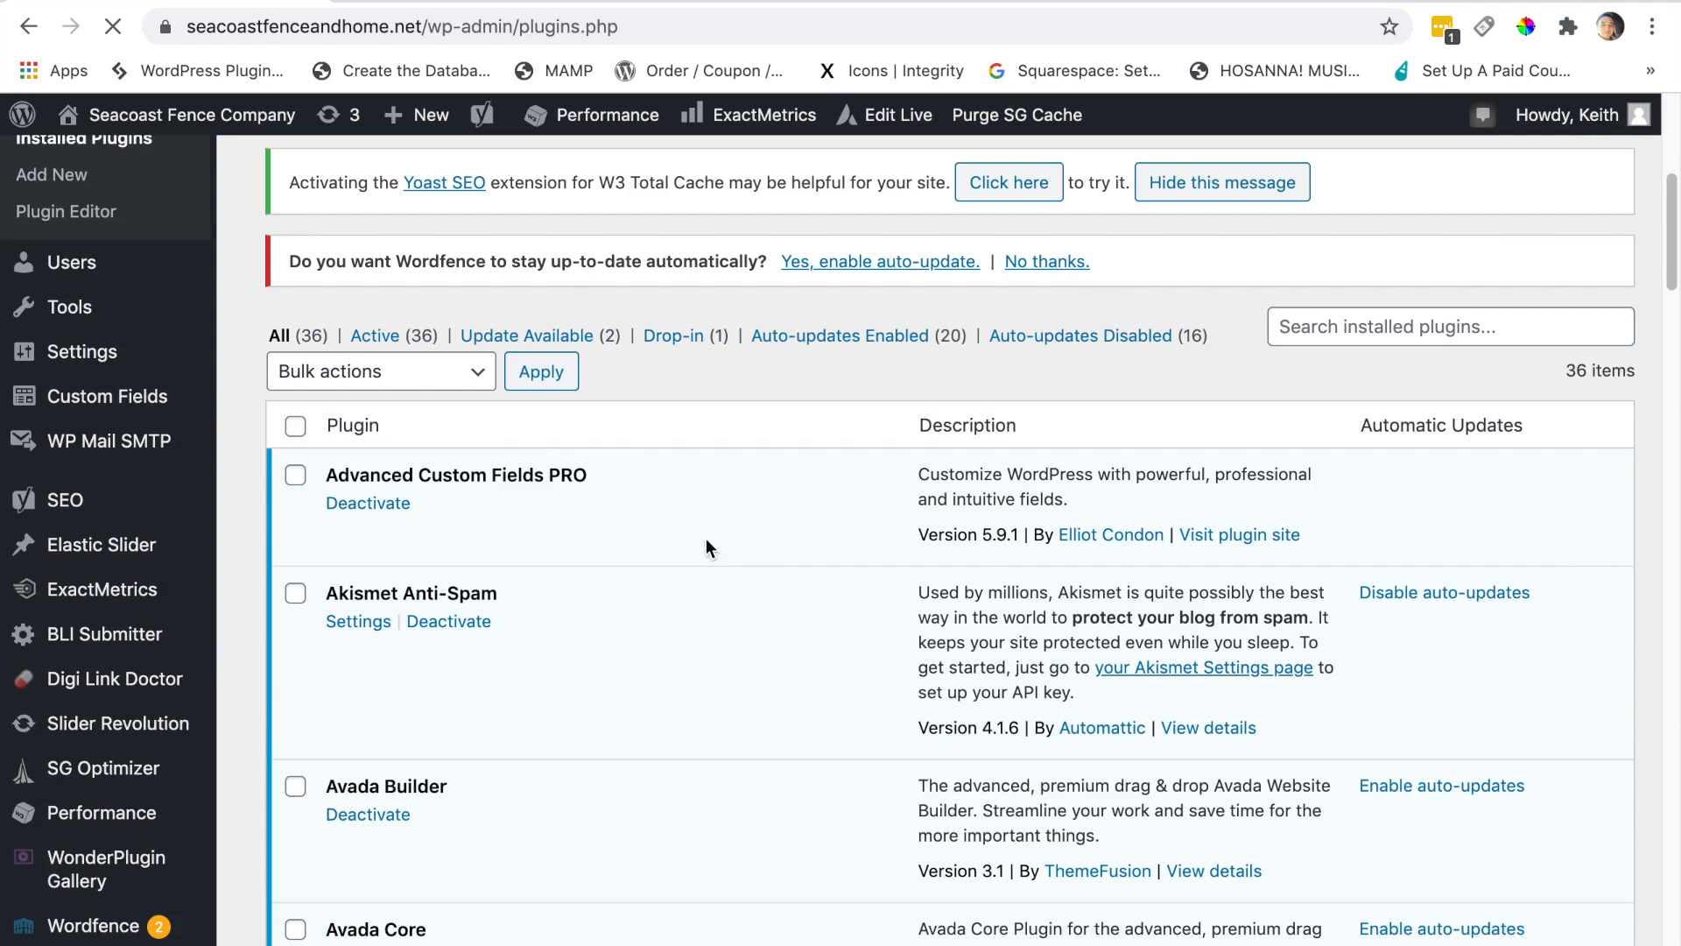
{"action": "triple_click", "coordinate": [414, 462]}
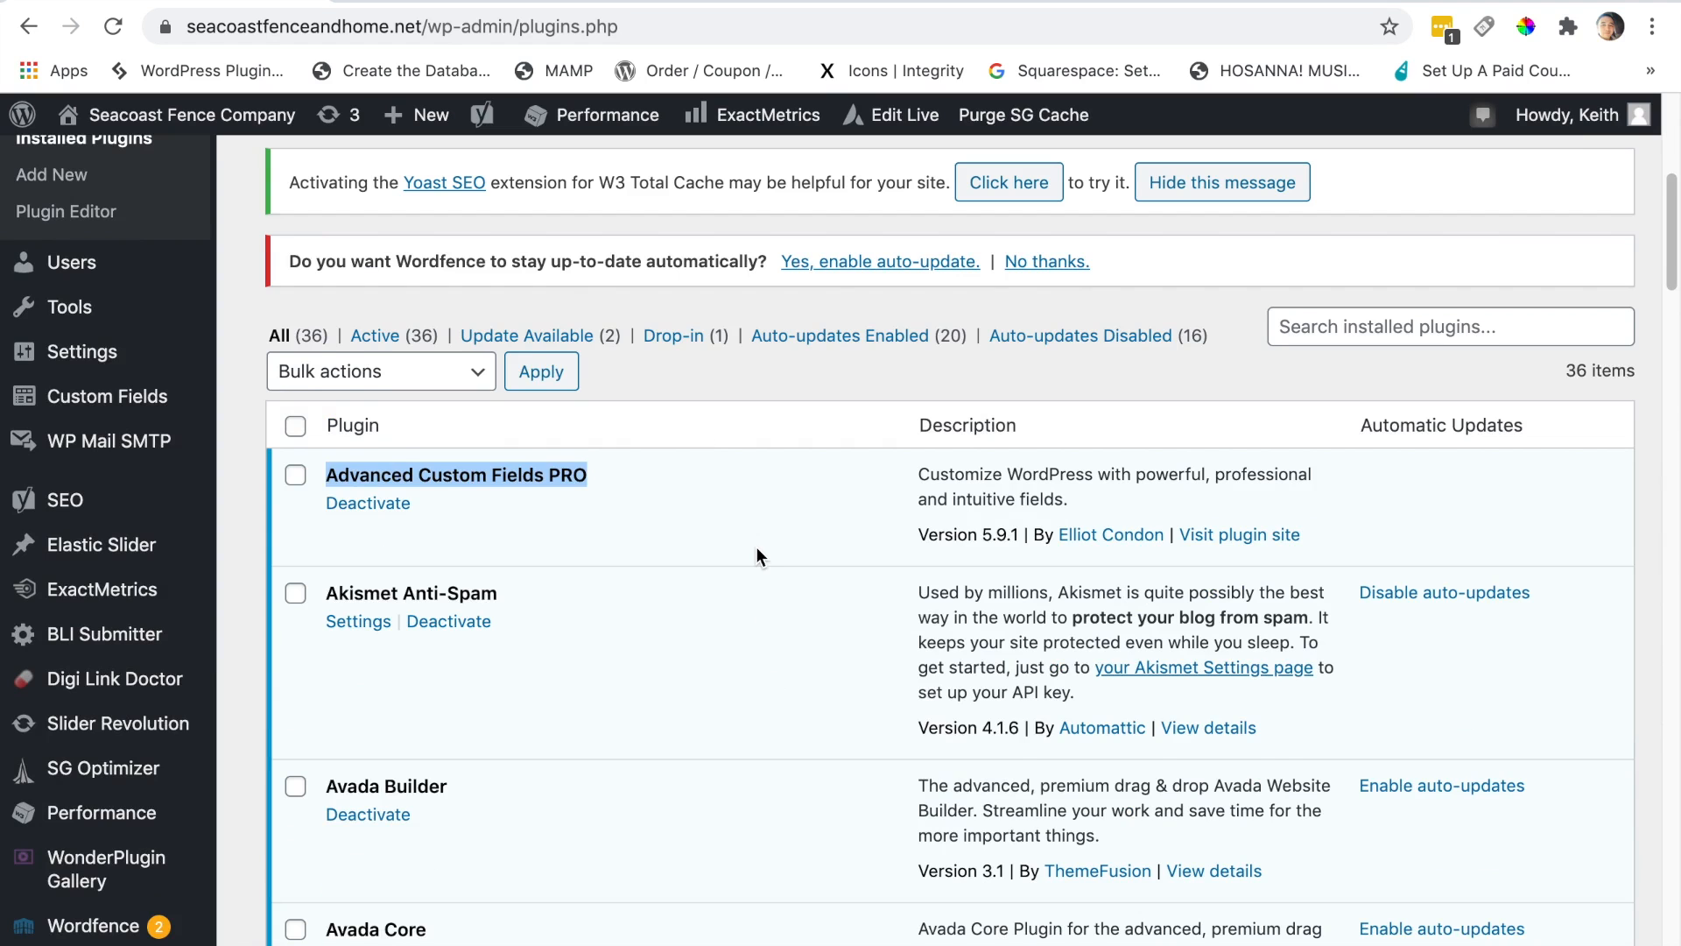
{"action": "scroll", "coordinate": [758, 555], "scroll_direction": "down", "scroll_amount": 1}
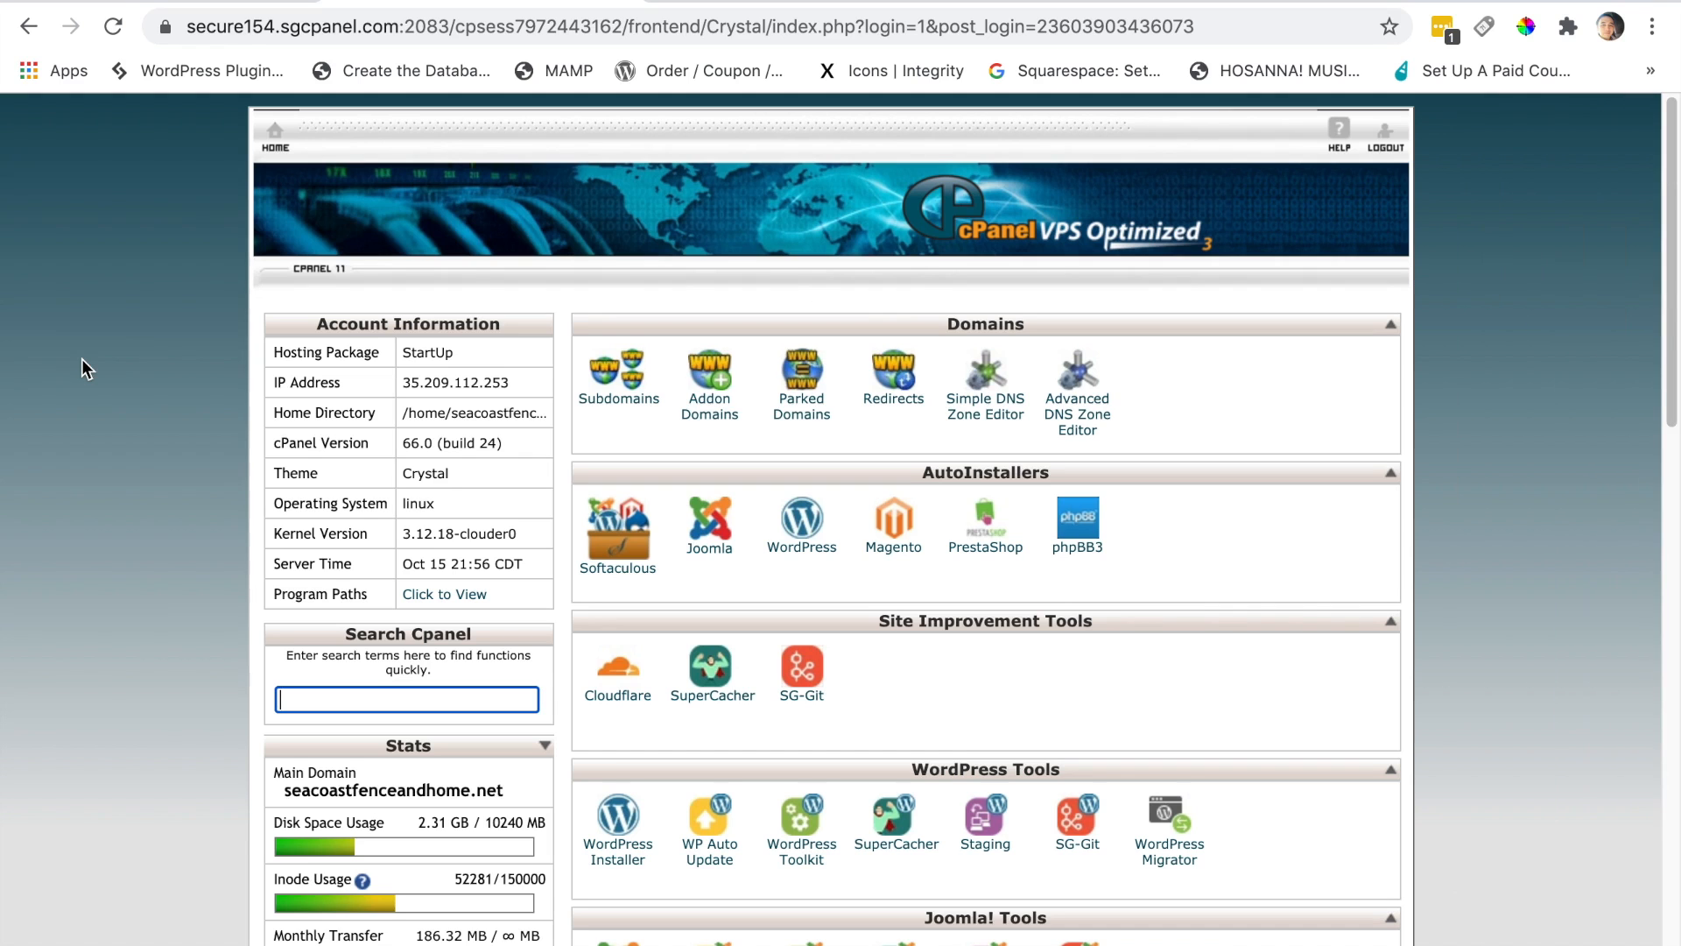
Step: Switch to the hosting account's cPanel and open its File Manager at the Web Root (public_html/www)
{"action": "scroll", "coordinate": [834, 532], "scroll_direction": "down", "scroll_amount": 6}
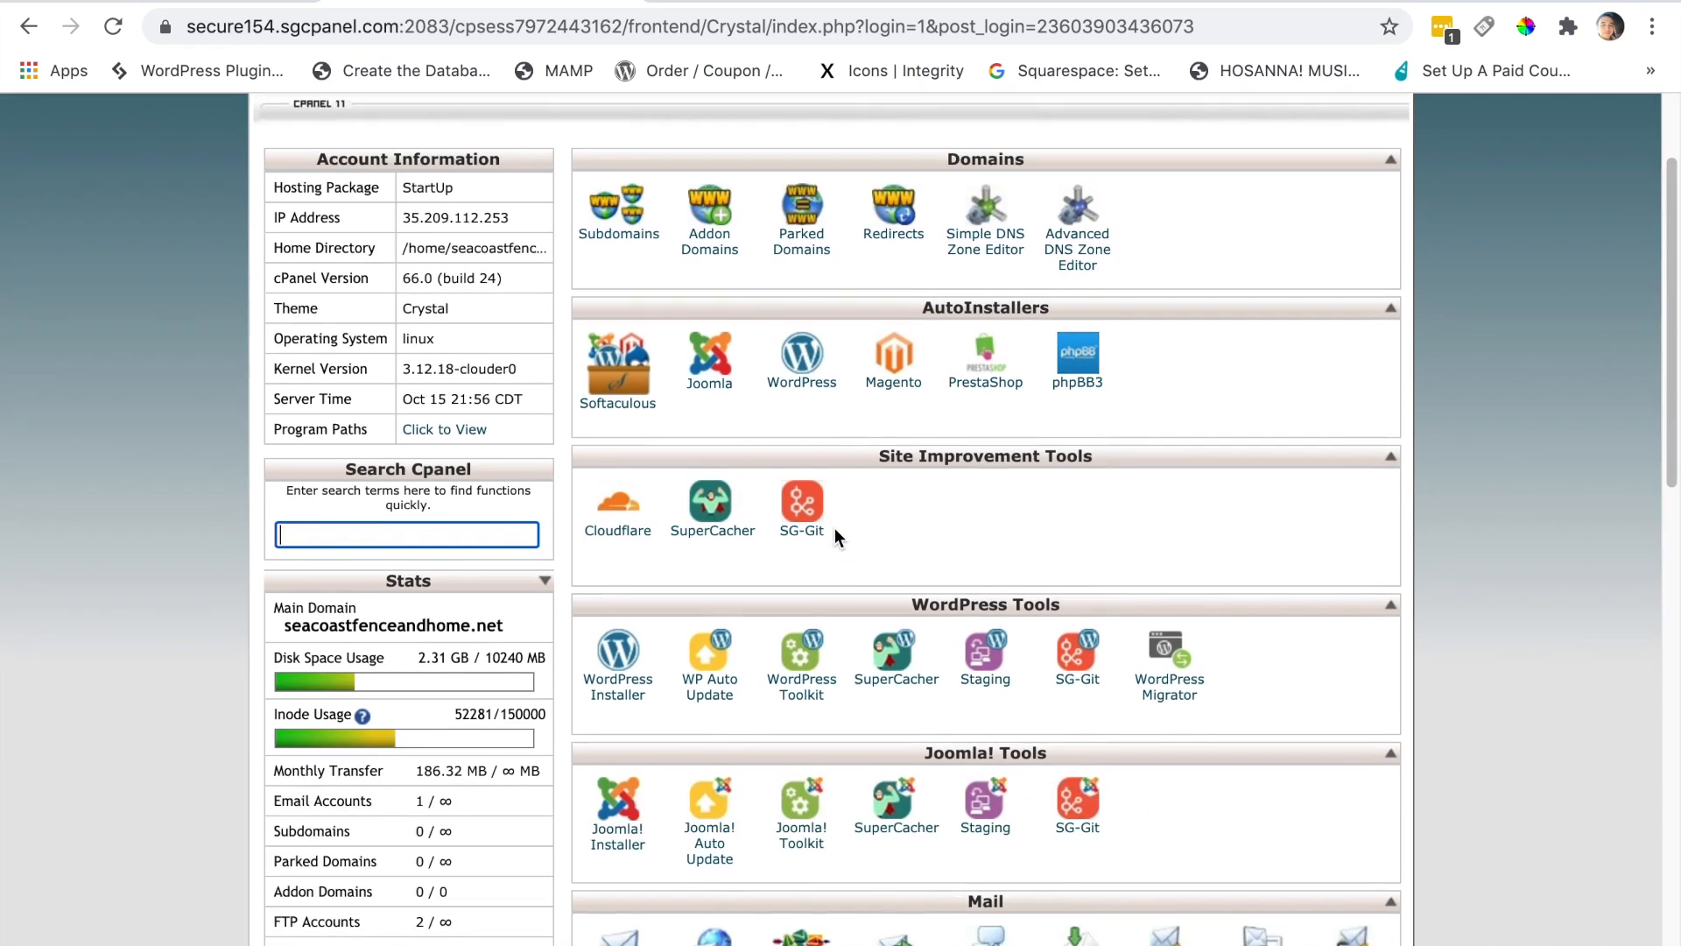
{"action": "scroll", "coordinate": [834, 530], "scroll_direction": "down", "scroll_amount": 4}
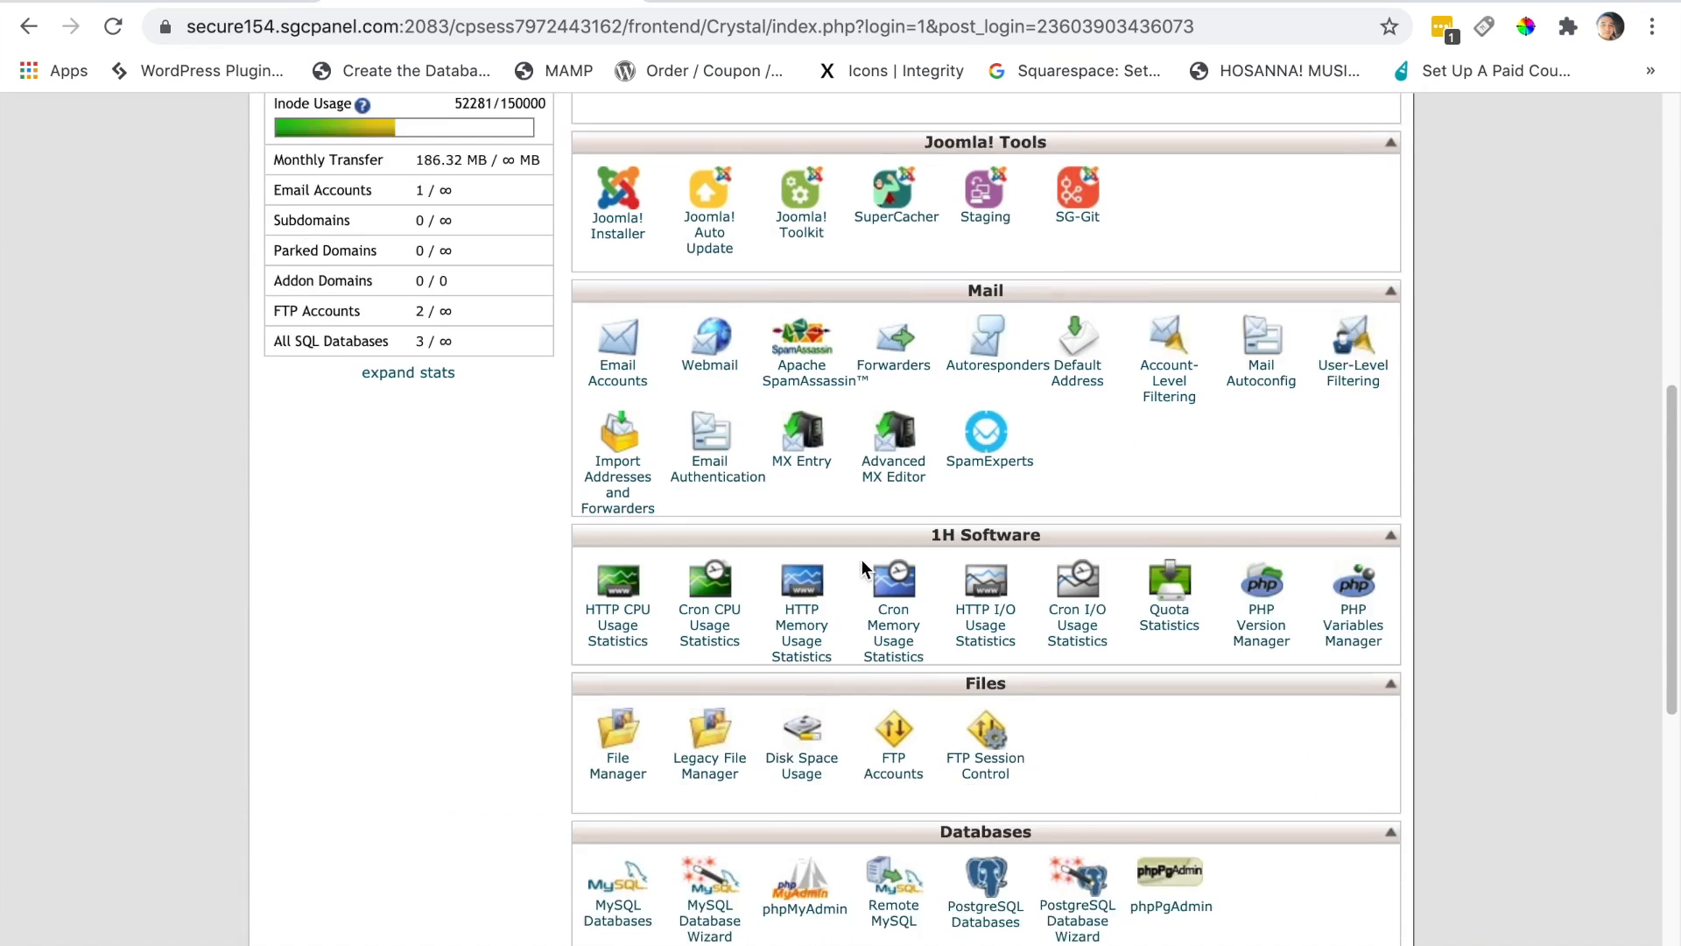
{"action": "left_click", "coordinate": [624, 723]}
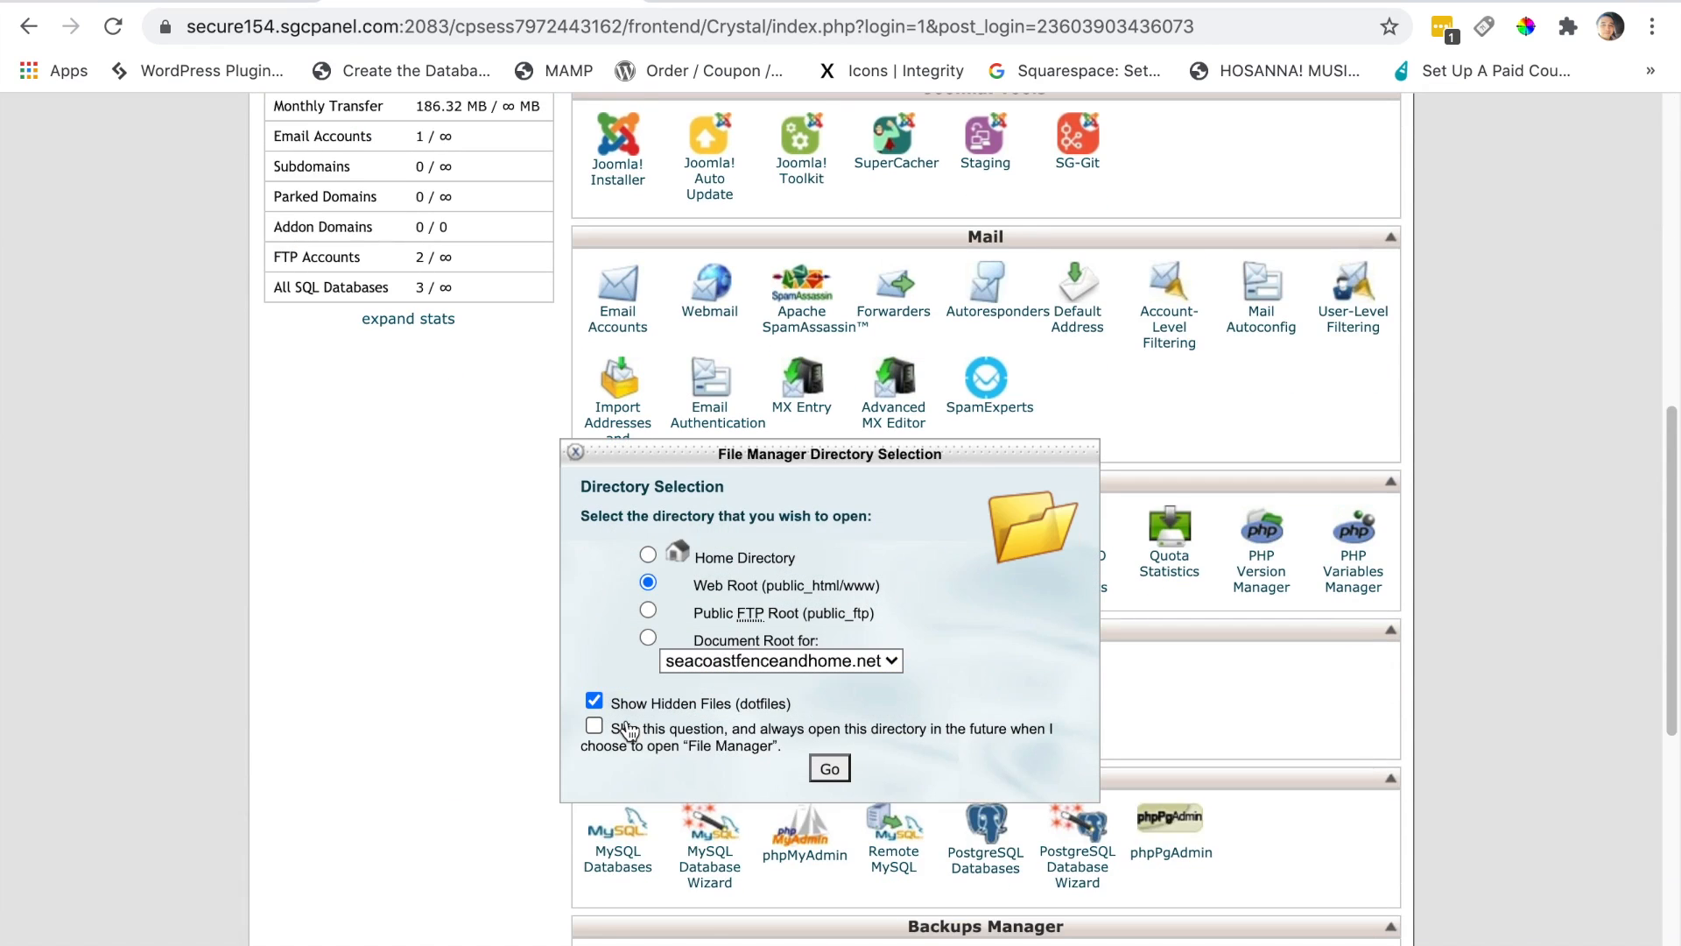
{"action": "left_click", "coordinate": [830, 768]}
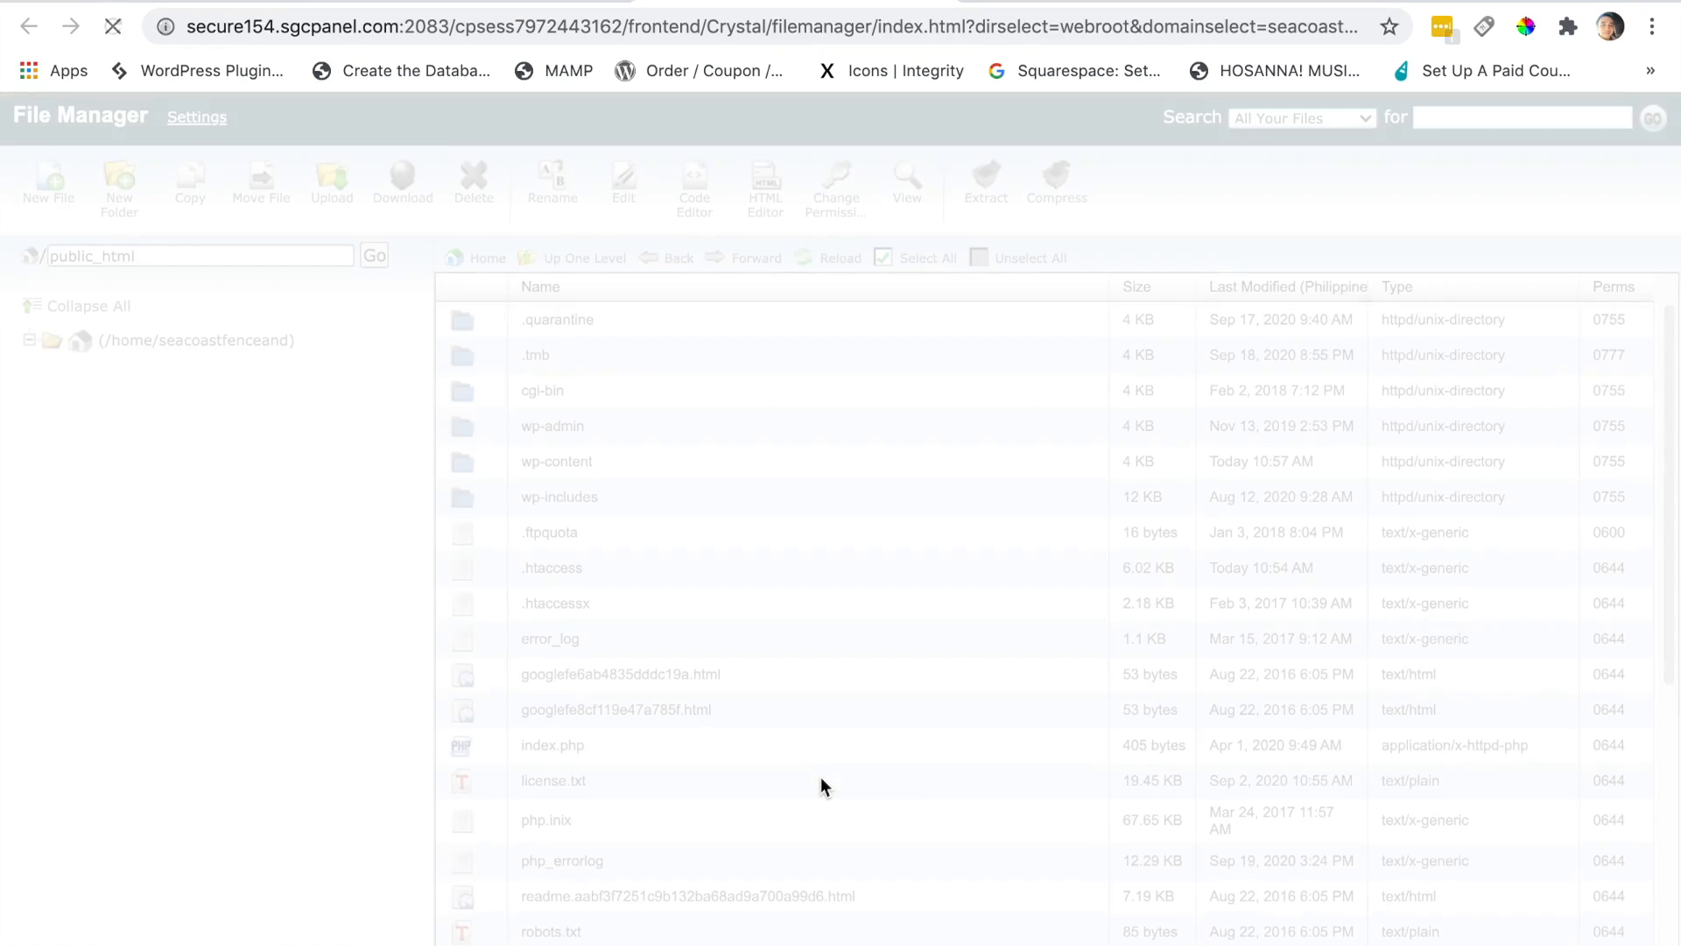
Step: Expand public_html and wp-content in the directory tree and open the plugins folder
{"action": "scroll", "coordinate": [289, 790], "scroll_direction": "down", "scroll_amount": 1}
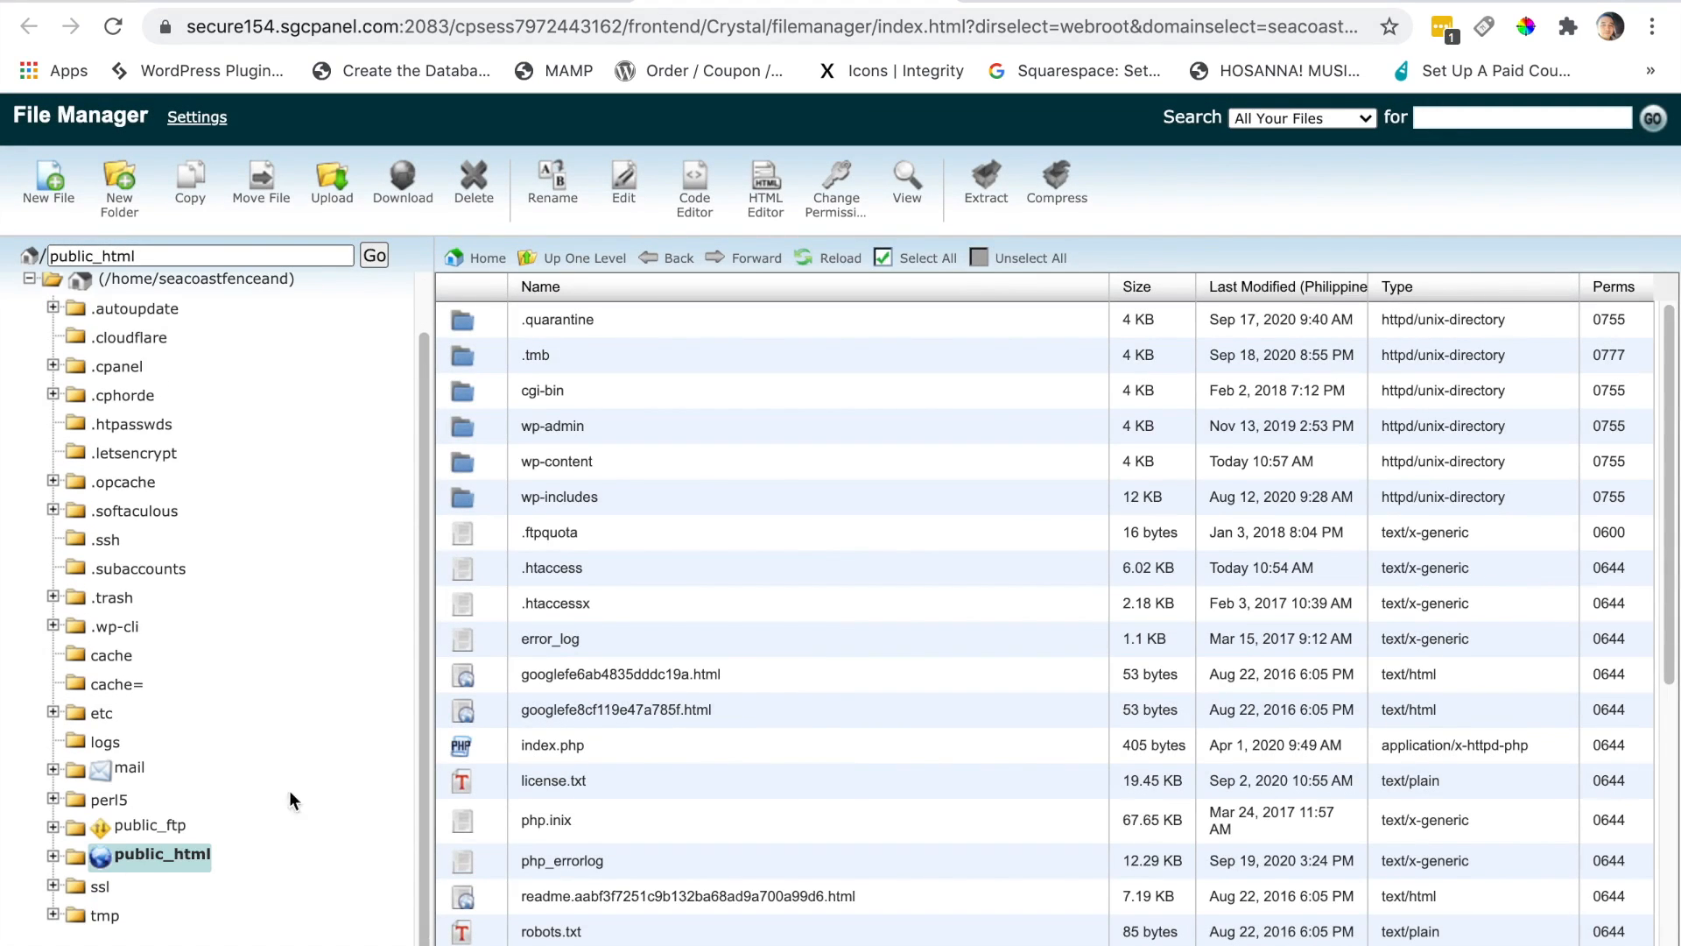
{"action": "left_click", "coordinate": [150, 858]}
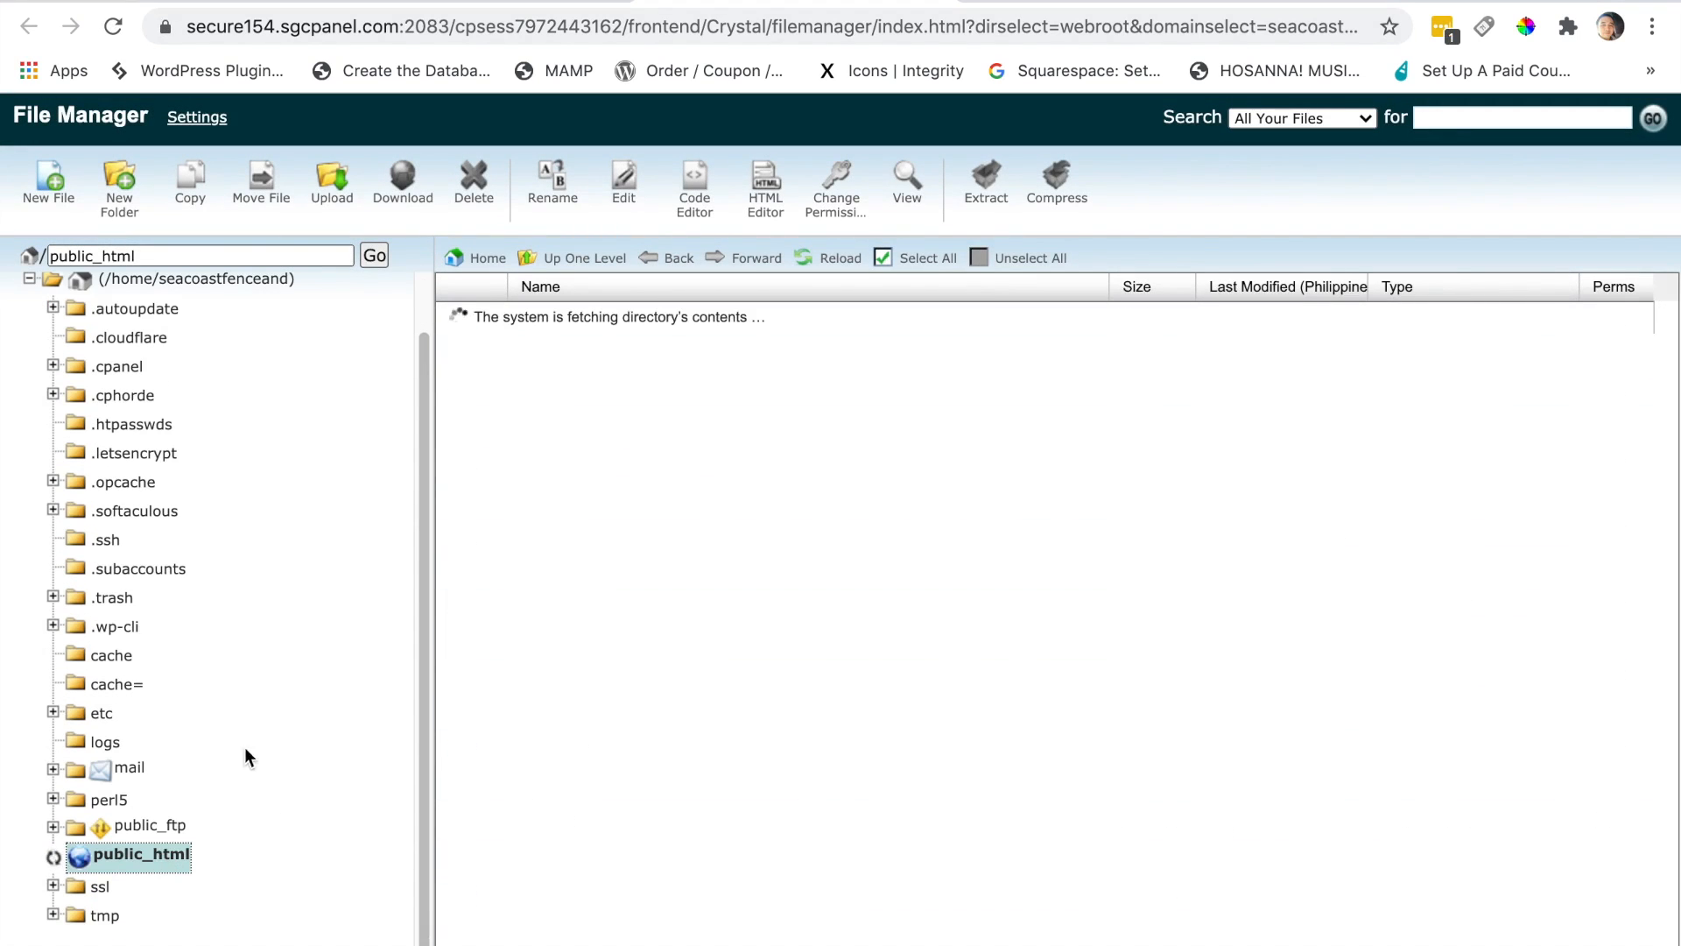
{"action": "scroll", "coordinate": [228, 753], "scroll_direction": "down", "scroll_amount": 3}
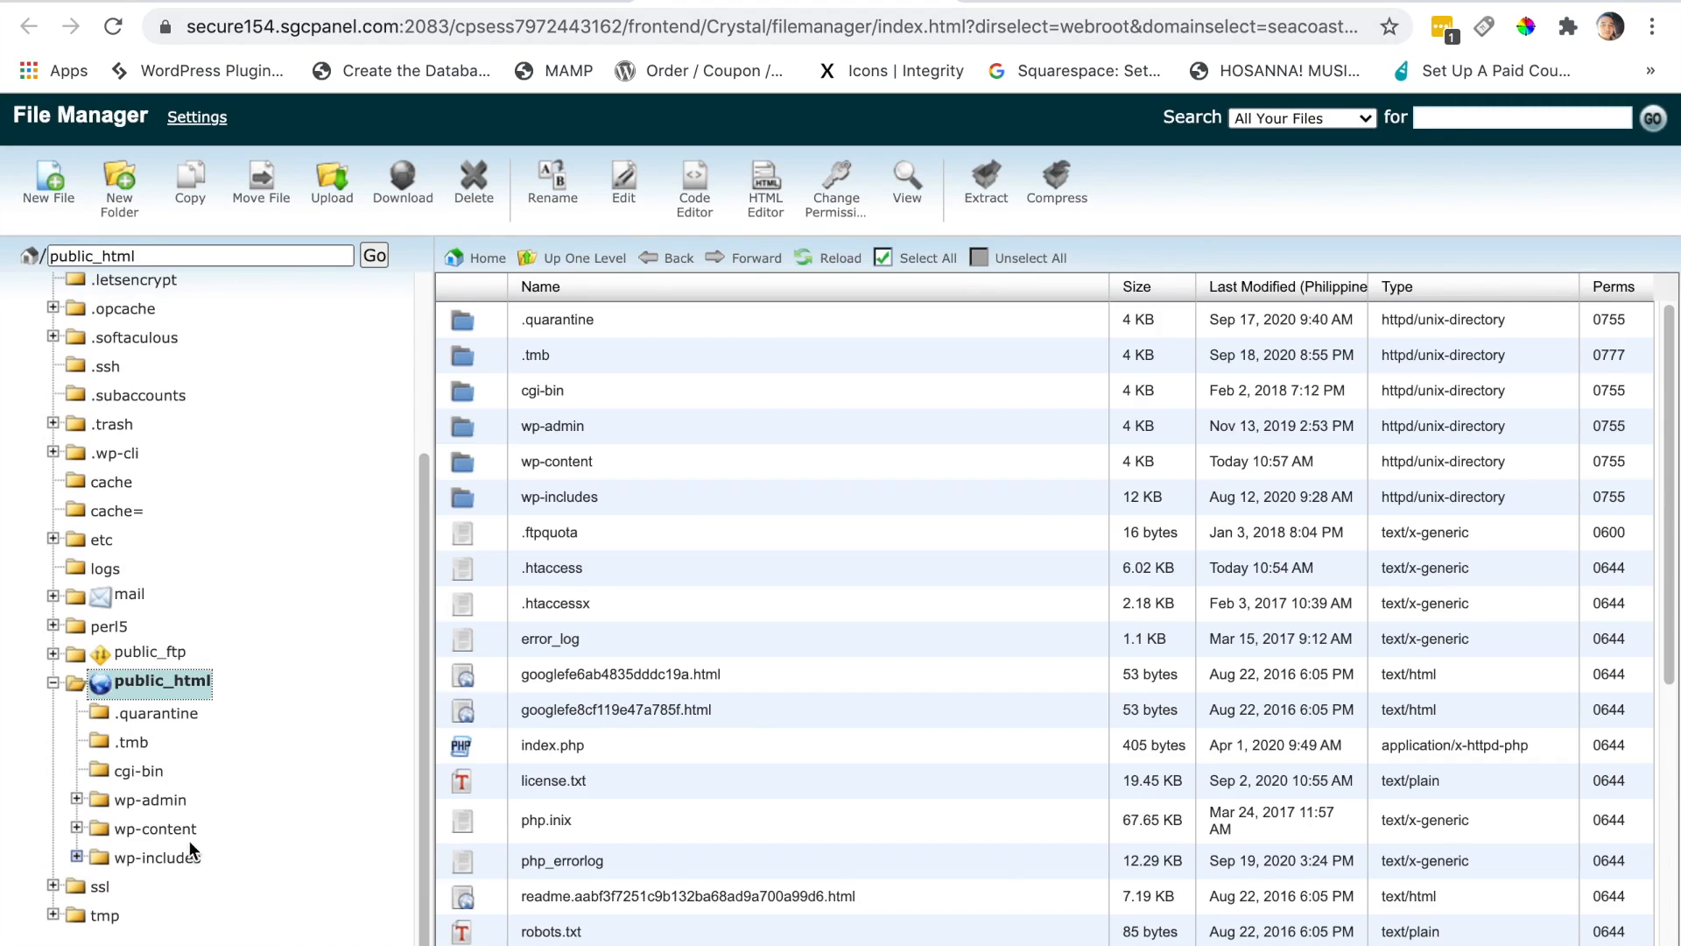
{"action": "left_click", "coordinate": [140, 830]}
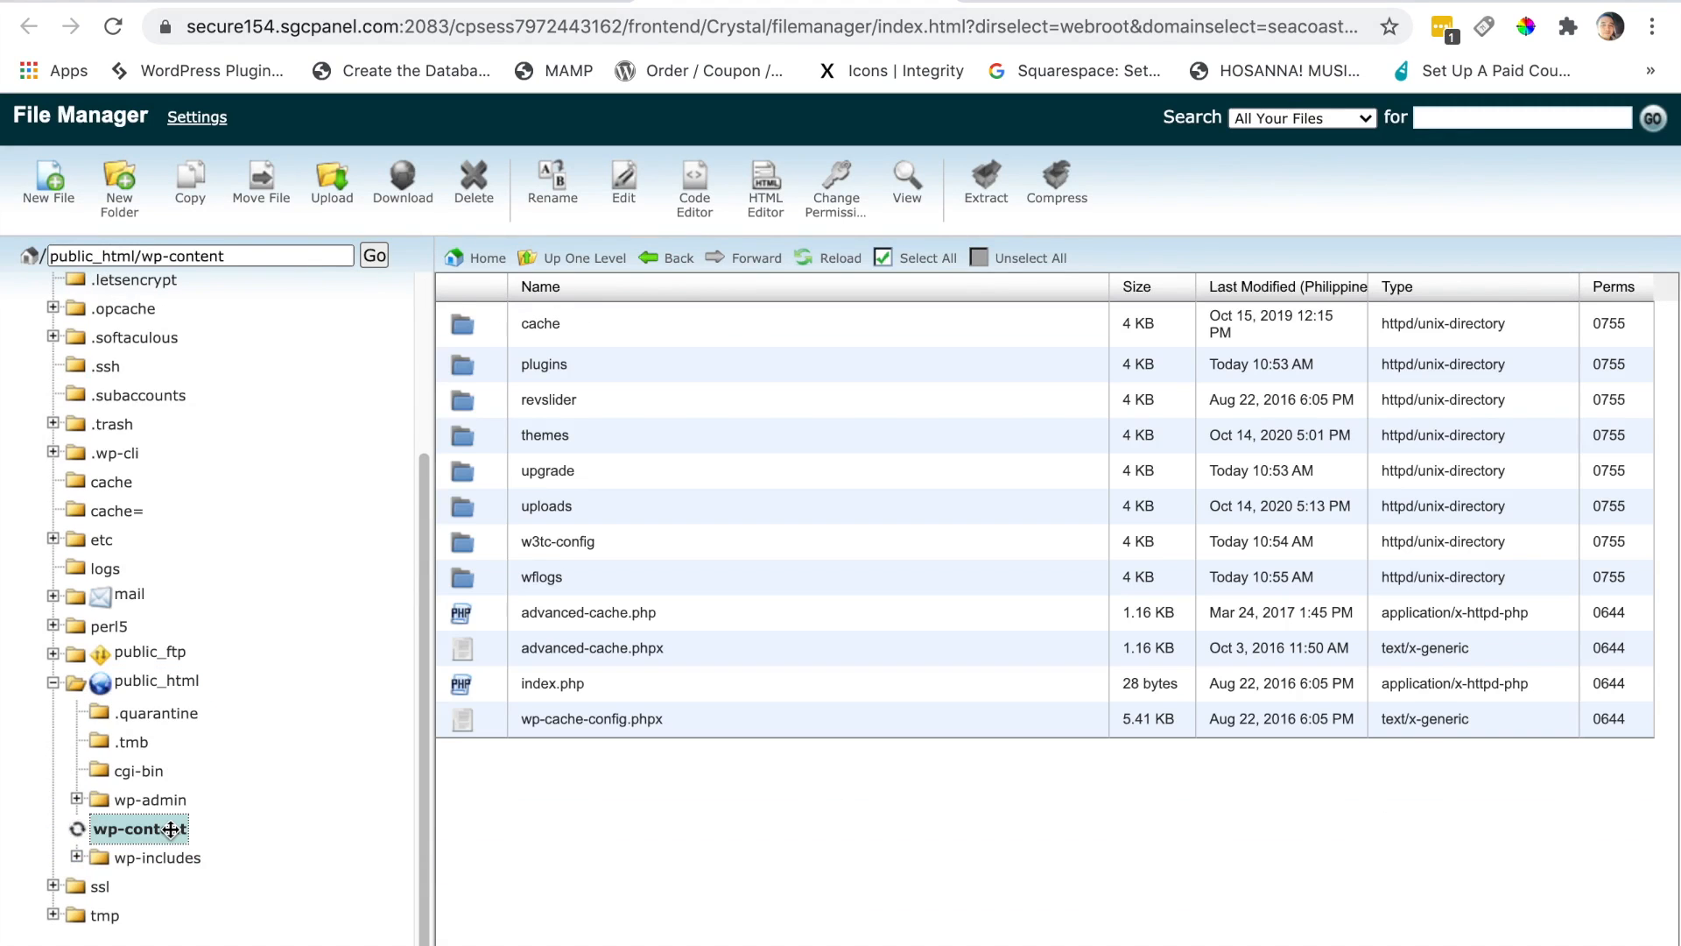
{"action": "scroll", "coordinate": [236, 779], "scroll_direction": "down", "scroll_amount": 4}
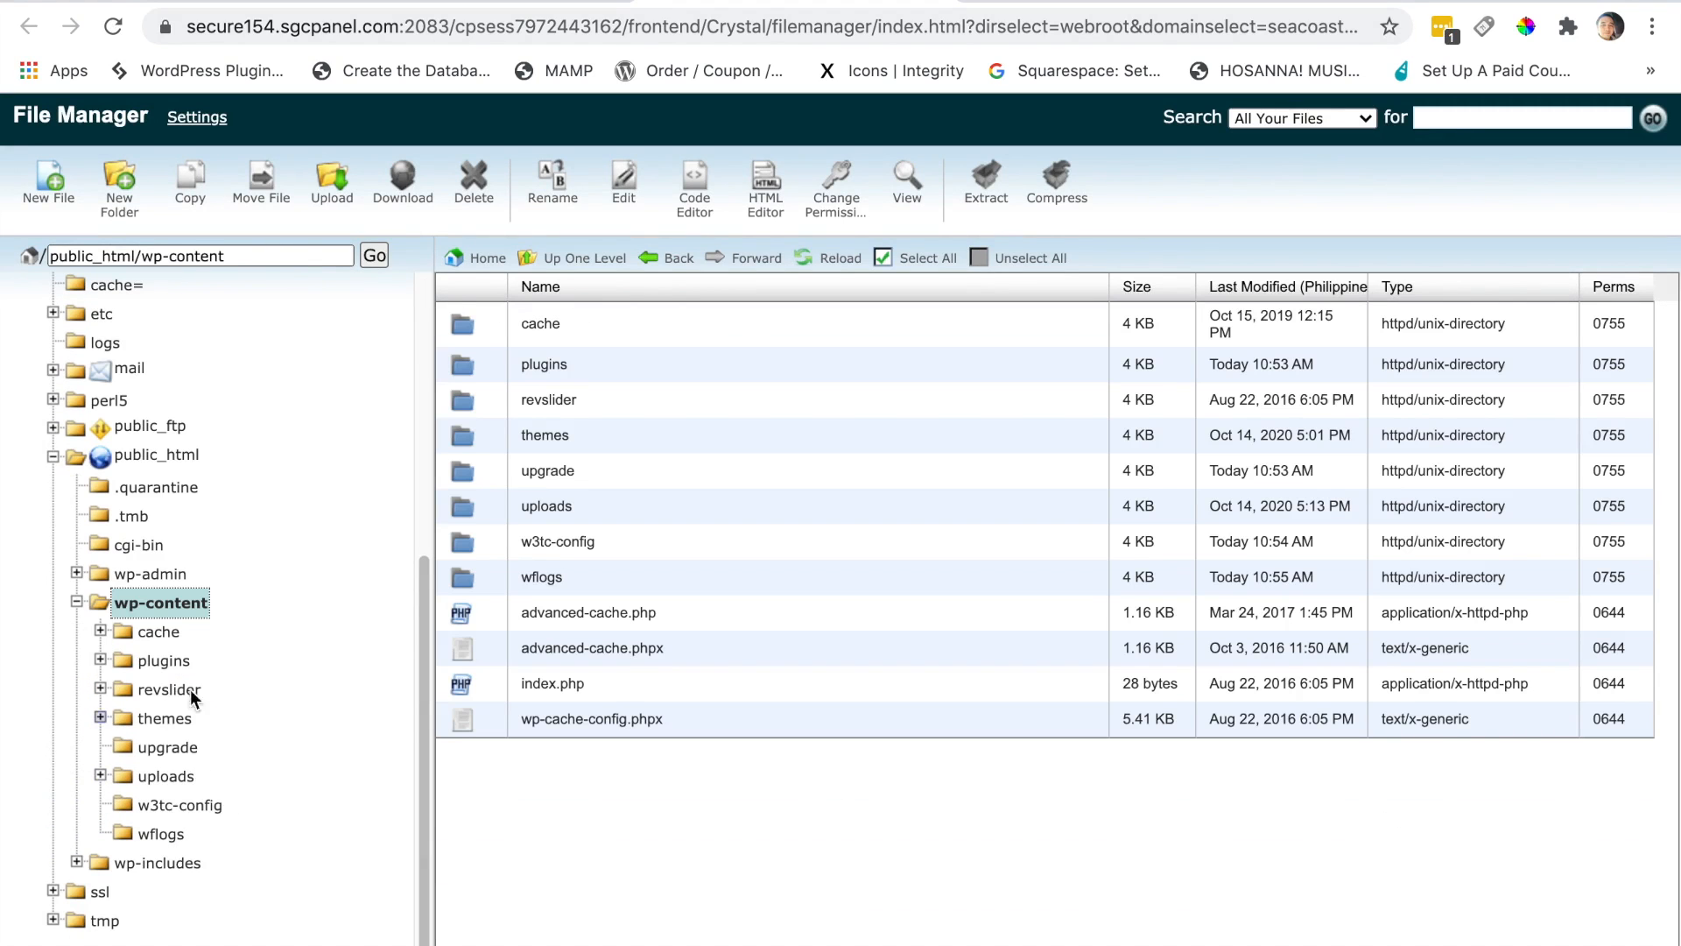
{"action": "left_click", "coordinate": [179, 661]}
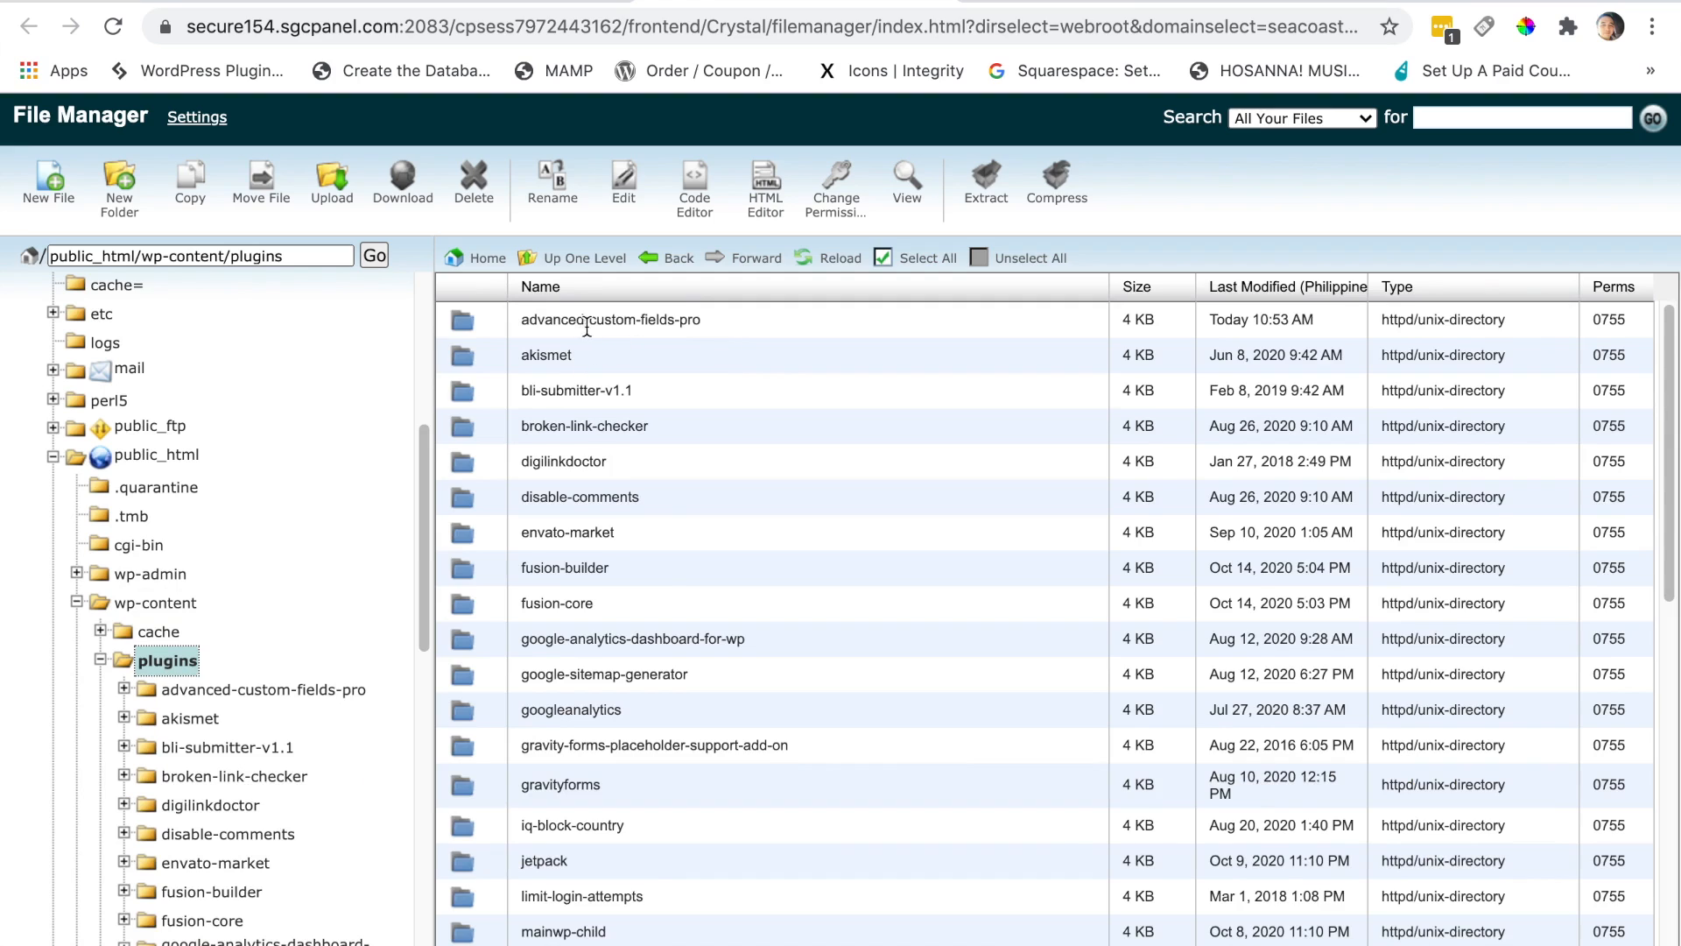
Step: Compress the advanced-custom-fields-pro folder into a ZIP archive within the plugins folder and dismiss the compression results
{"action": "right_click", "coordinate": [720, 319]}
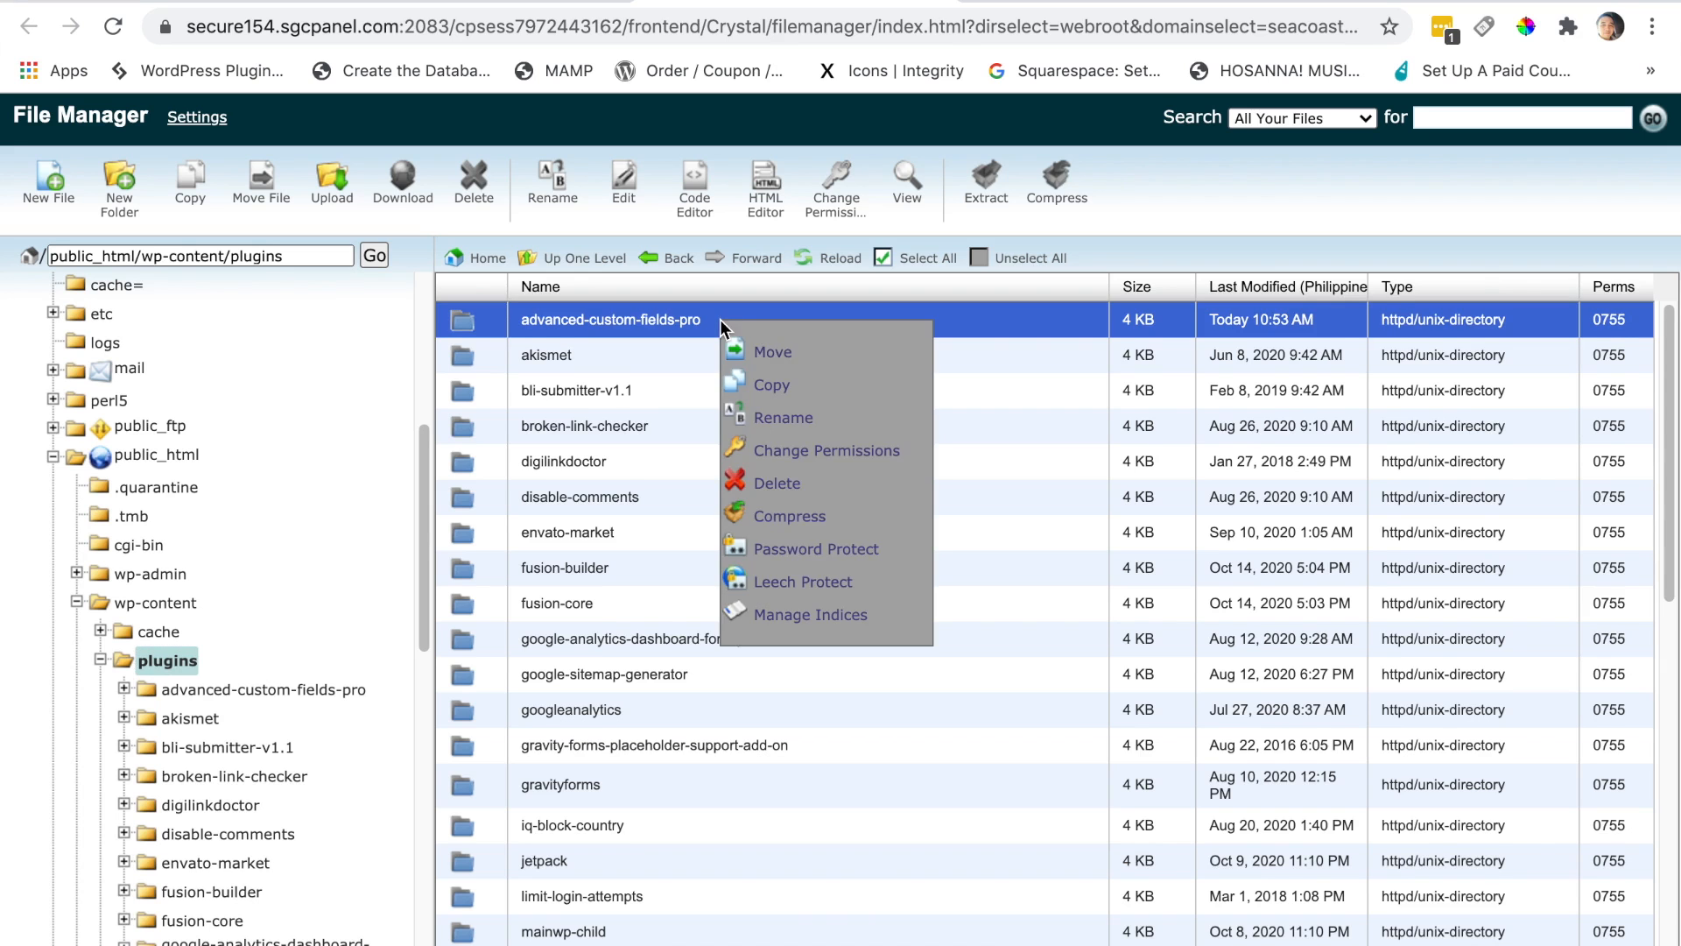
{"action": "left_click", "coordinate": [791, 518]}
{"action": "left_click", "coordinate": [988, 699]}
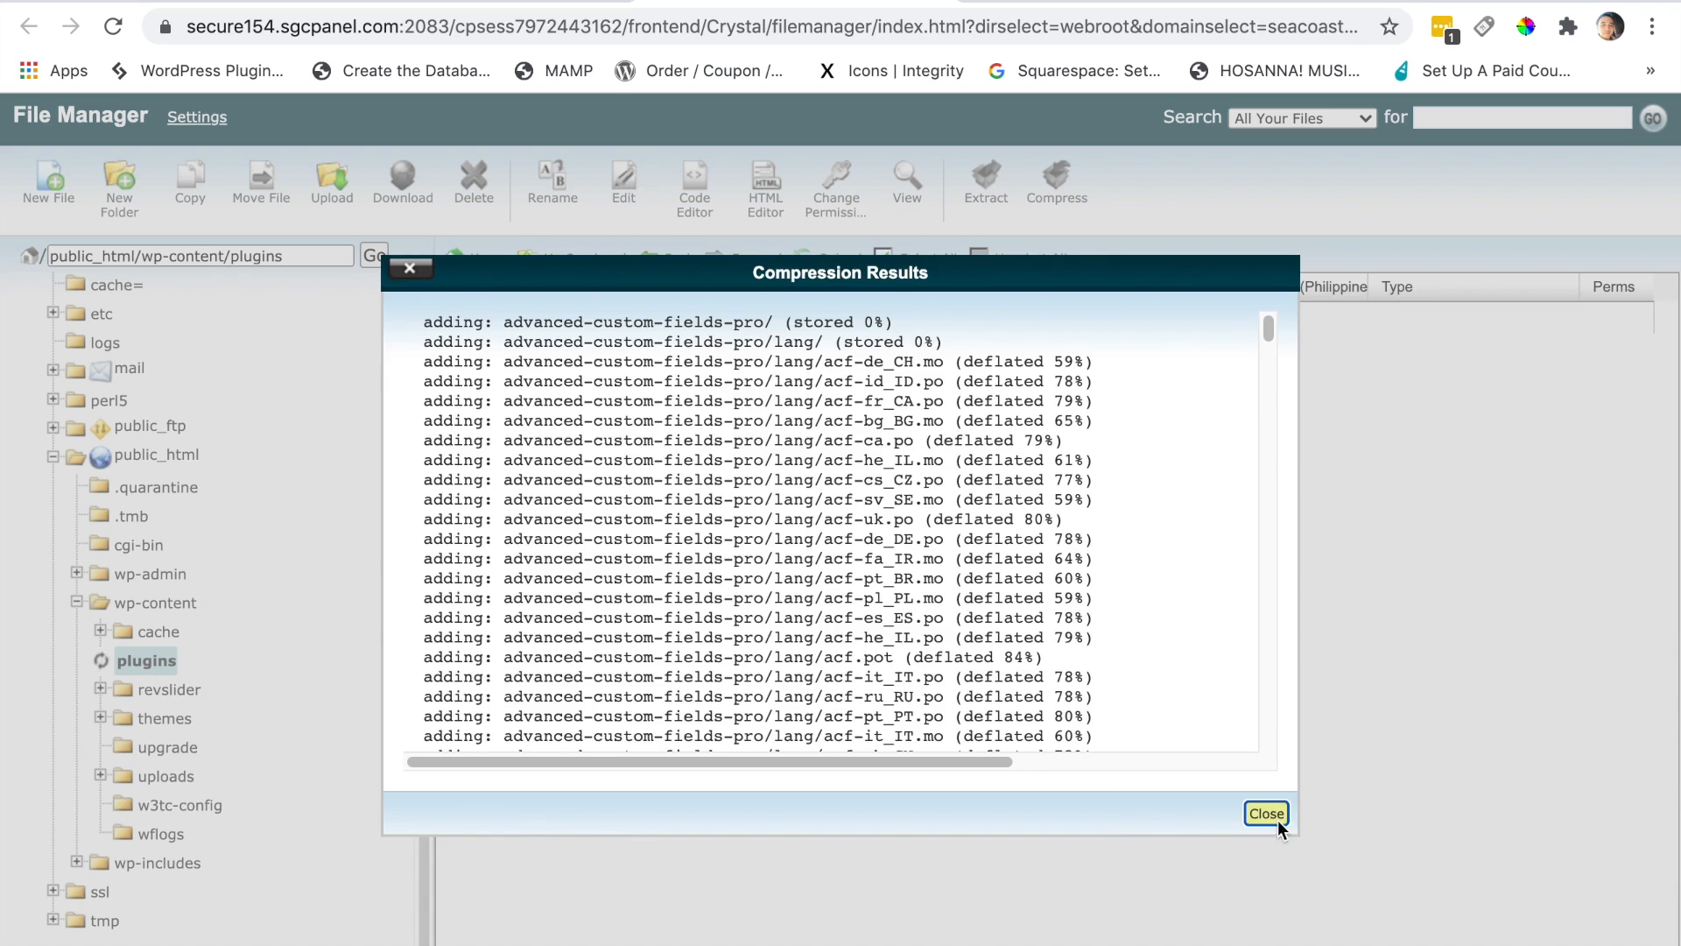
{"action": "left_click", "coordinate": [1267, 813]}
Step: Download advanced-custom-fields-pro.zip from the plugins folder to the computer
{"action": "scroll", "coordinate": [820, 711], "scroll_direction": "down", "scroll_amount": 10}
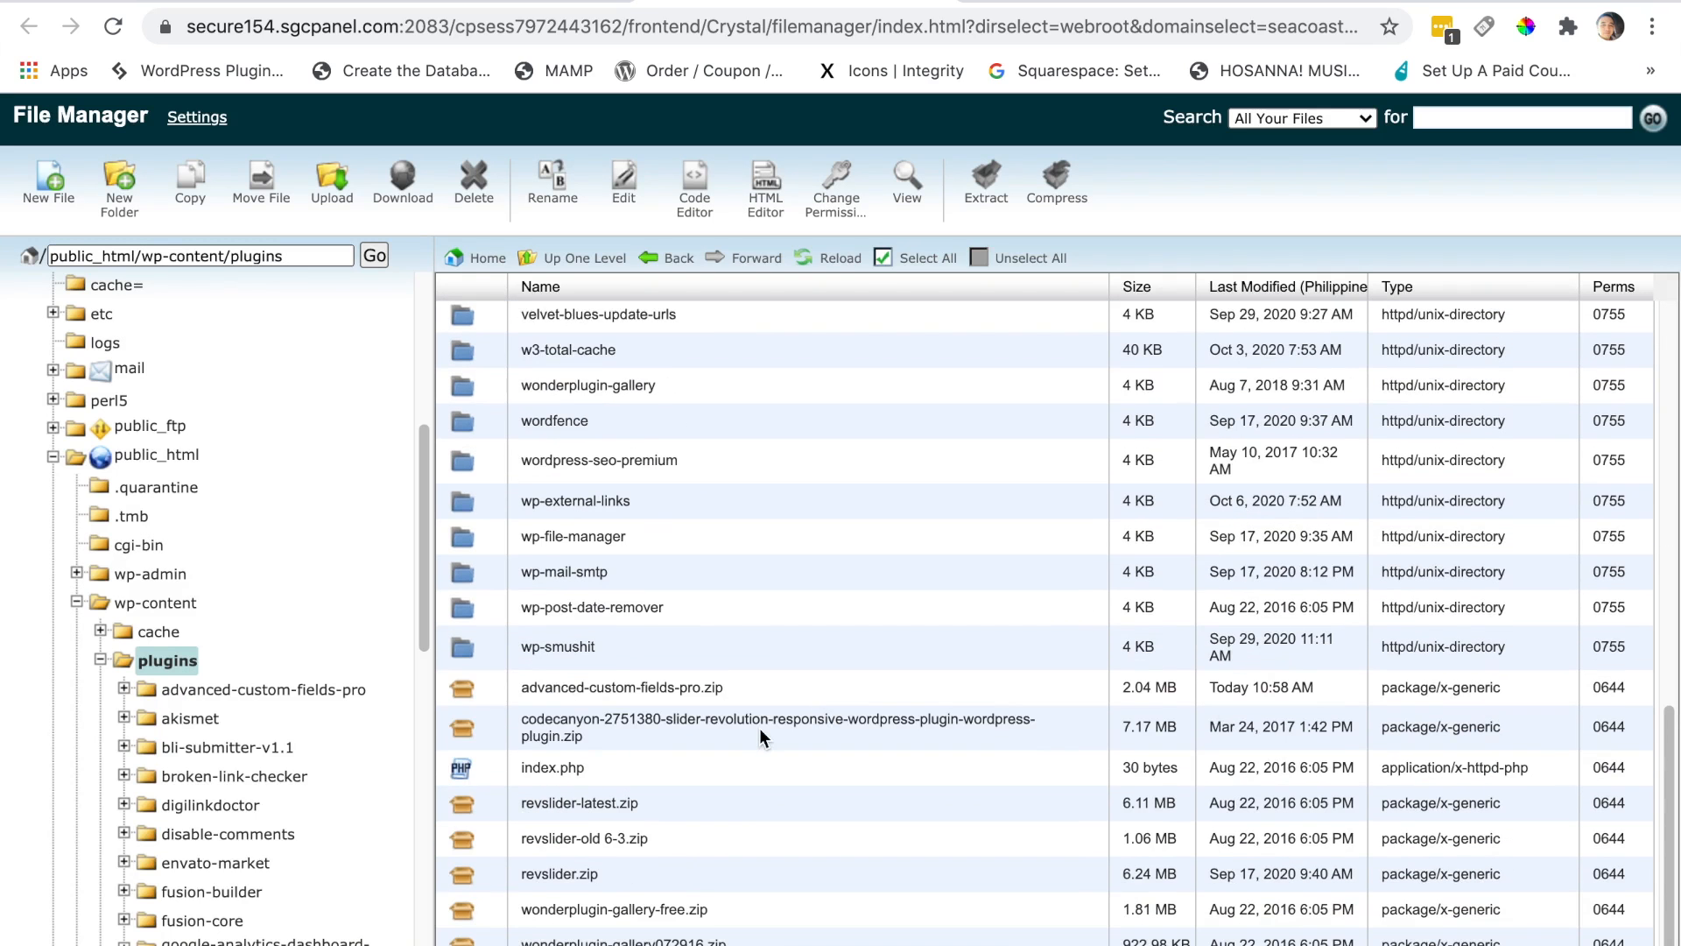
{"action": "right_click", "coordinate": [747, 680]}
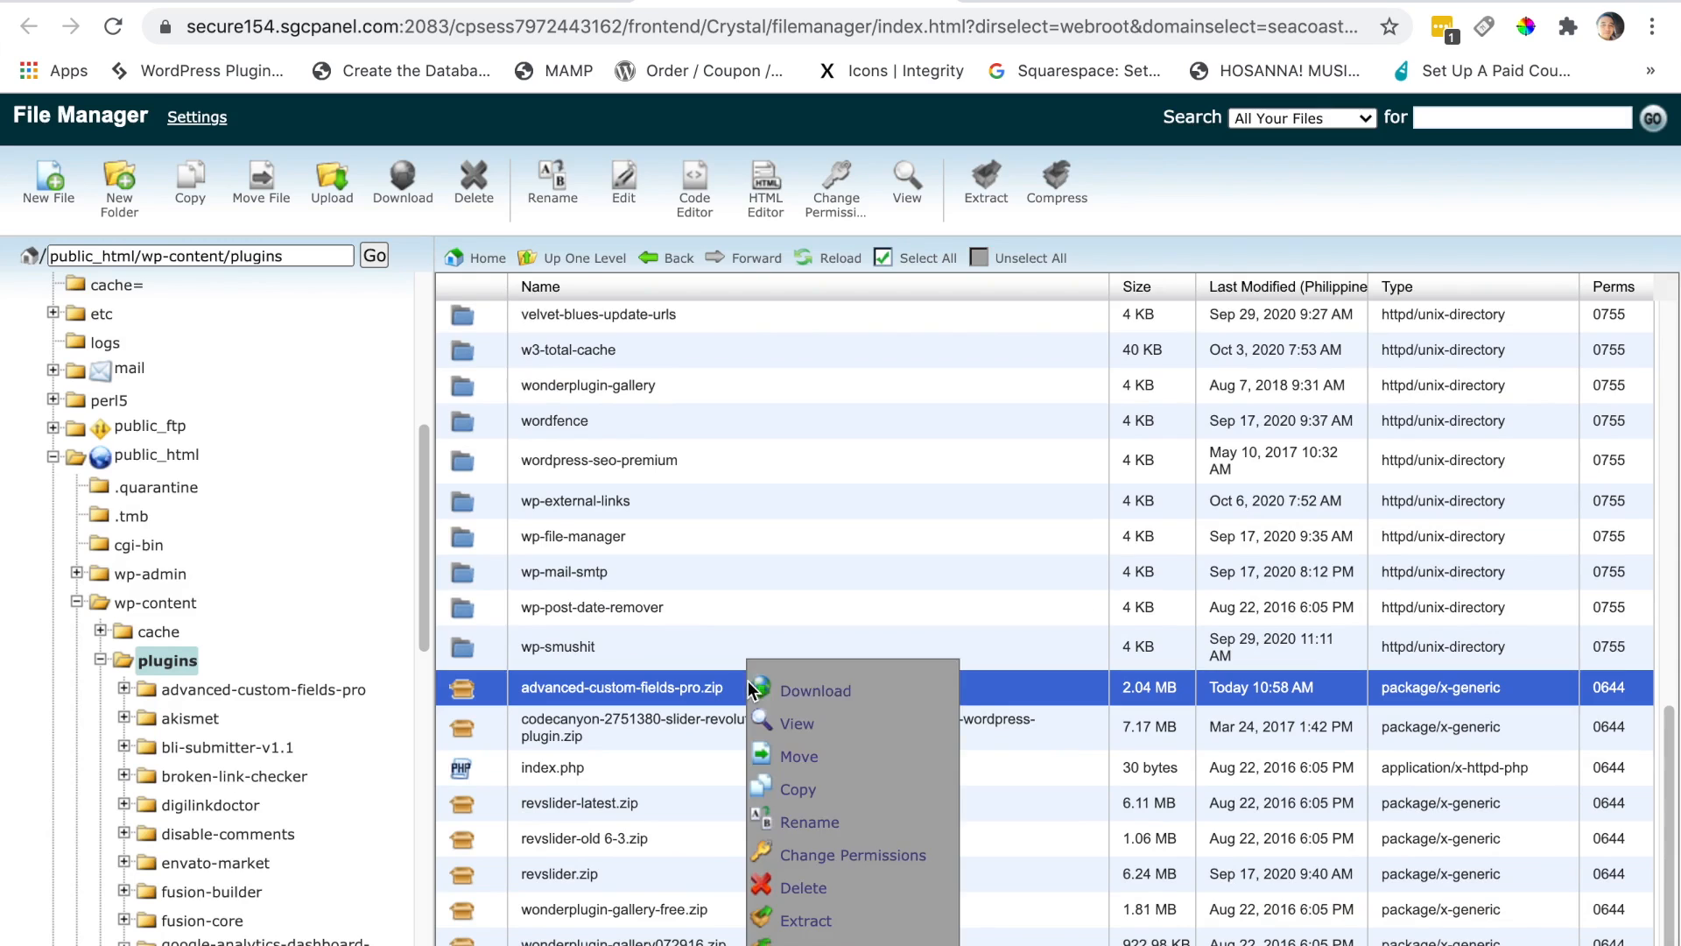
{"action": "left_click", "coordinate": [817, 691]}
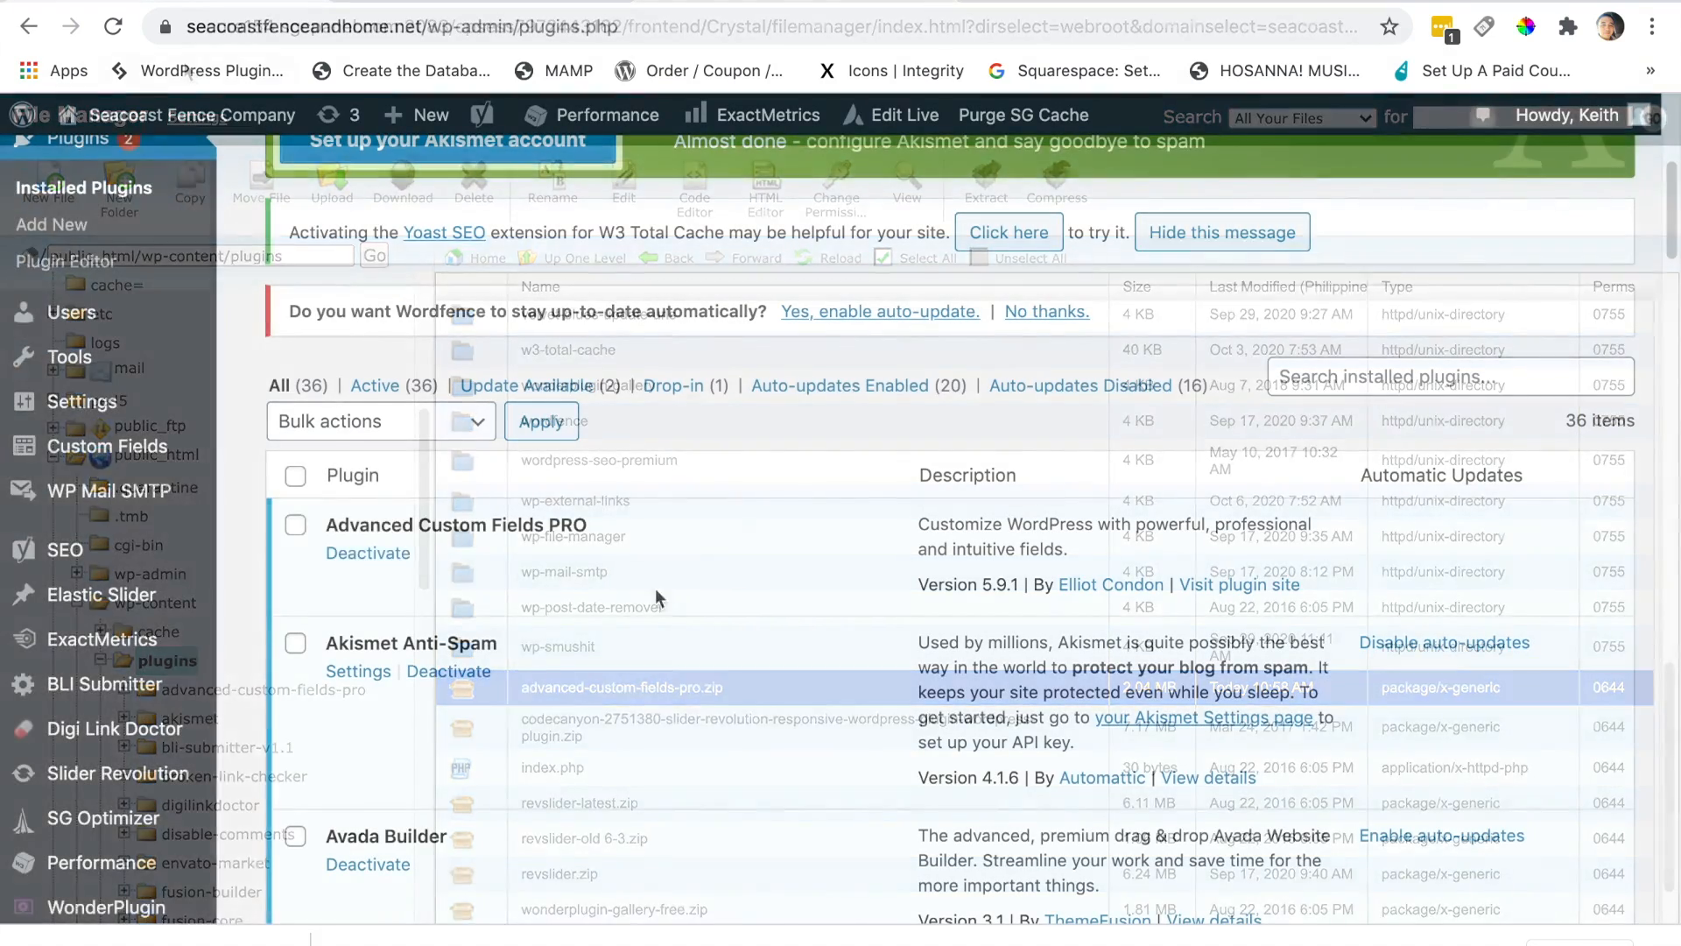
Step: Switch to the WordPress admin, reload the installed plugins list and find the WP File Manager entry
{"action": "mouse_move", "coordinate": [162, 506]}
{"action": "left_click", "coordinate": [106, 189]}
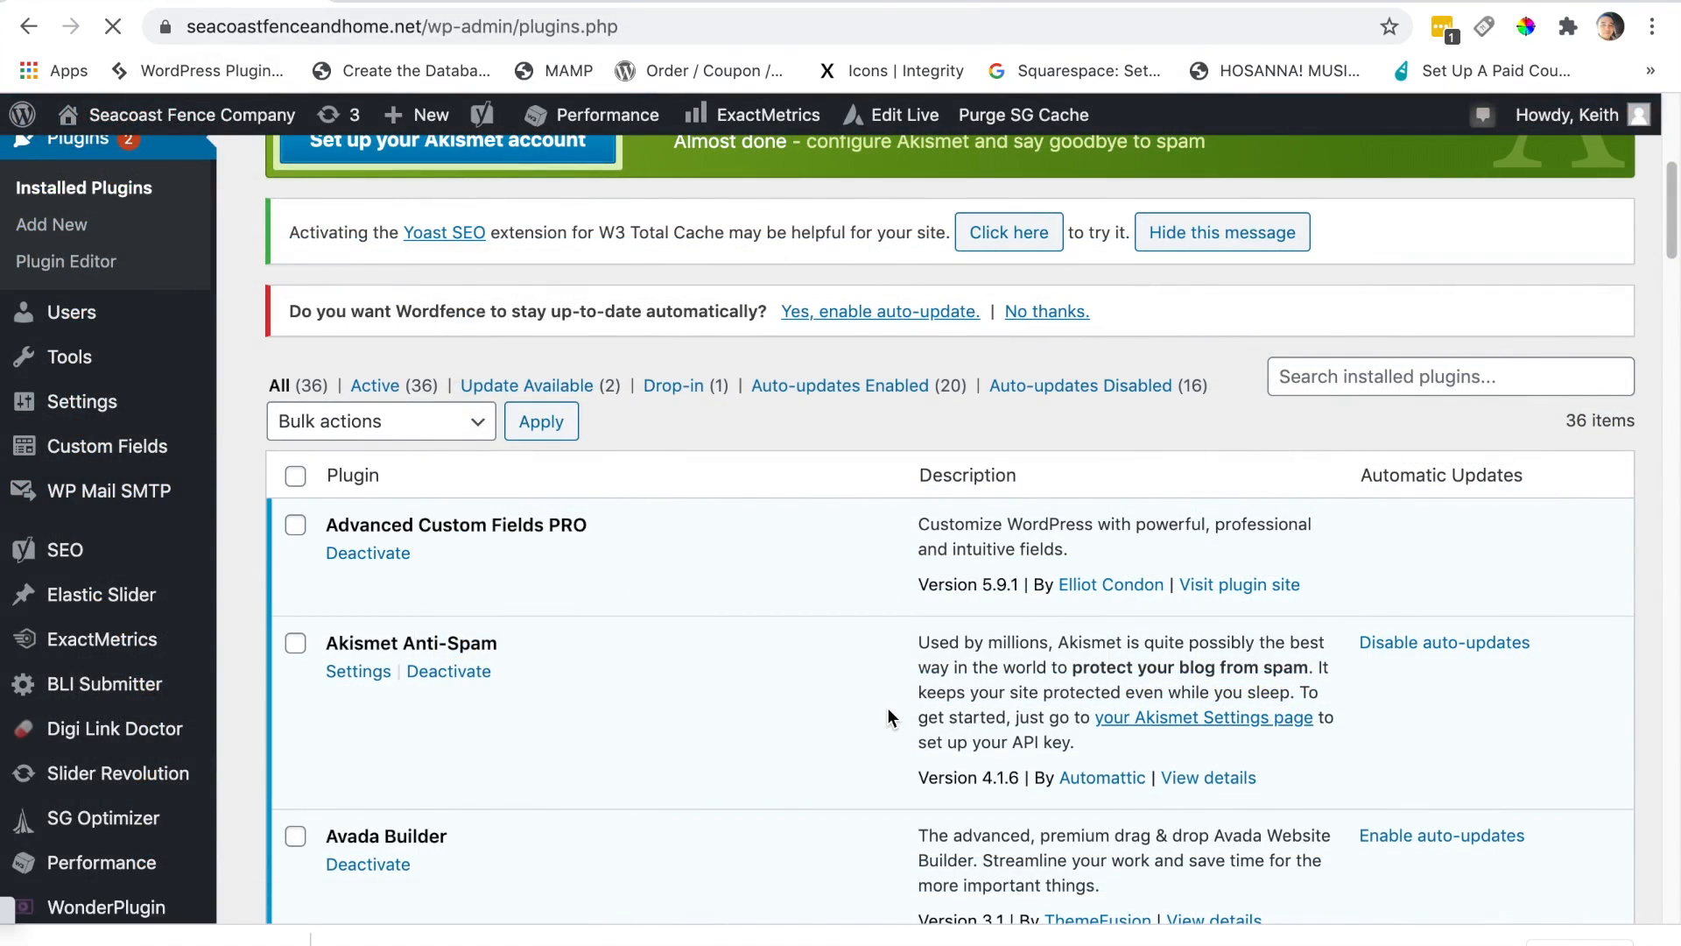
{"action": "scroll", "coordinate": [888, 708], "scroll_direction": "down", "scroll_amount": 5}
{"action": "scroll", "coordinate": [887, 708], "scroll_direction": "down", "scroll_amount": 20}
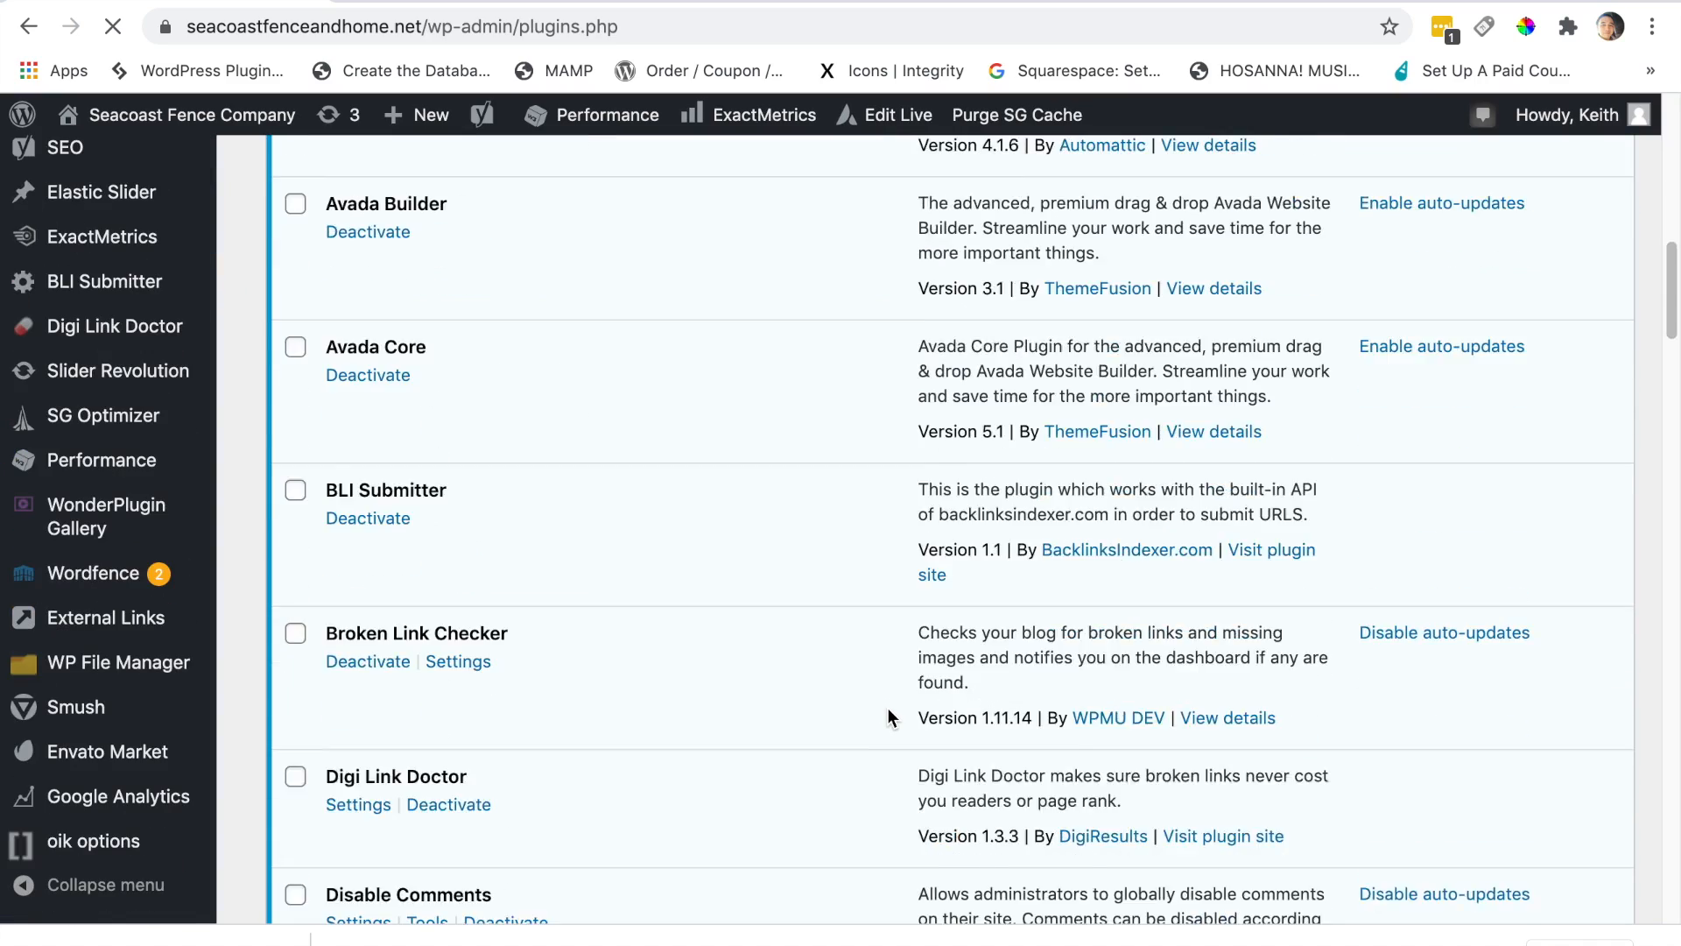
{"action": "scroll", "coordinate": [887, 708], "scroll_direction": "down", "scroll_amount": 20}
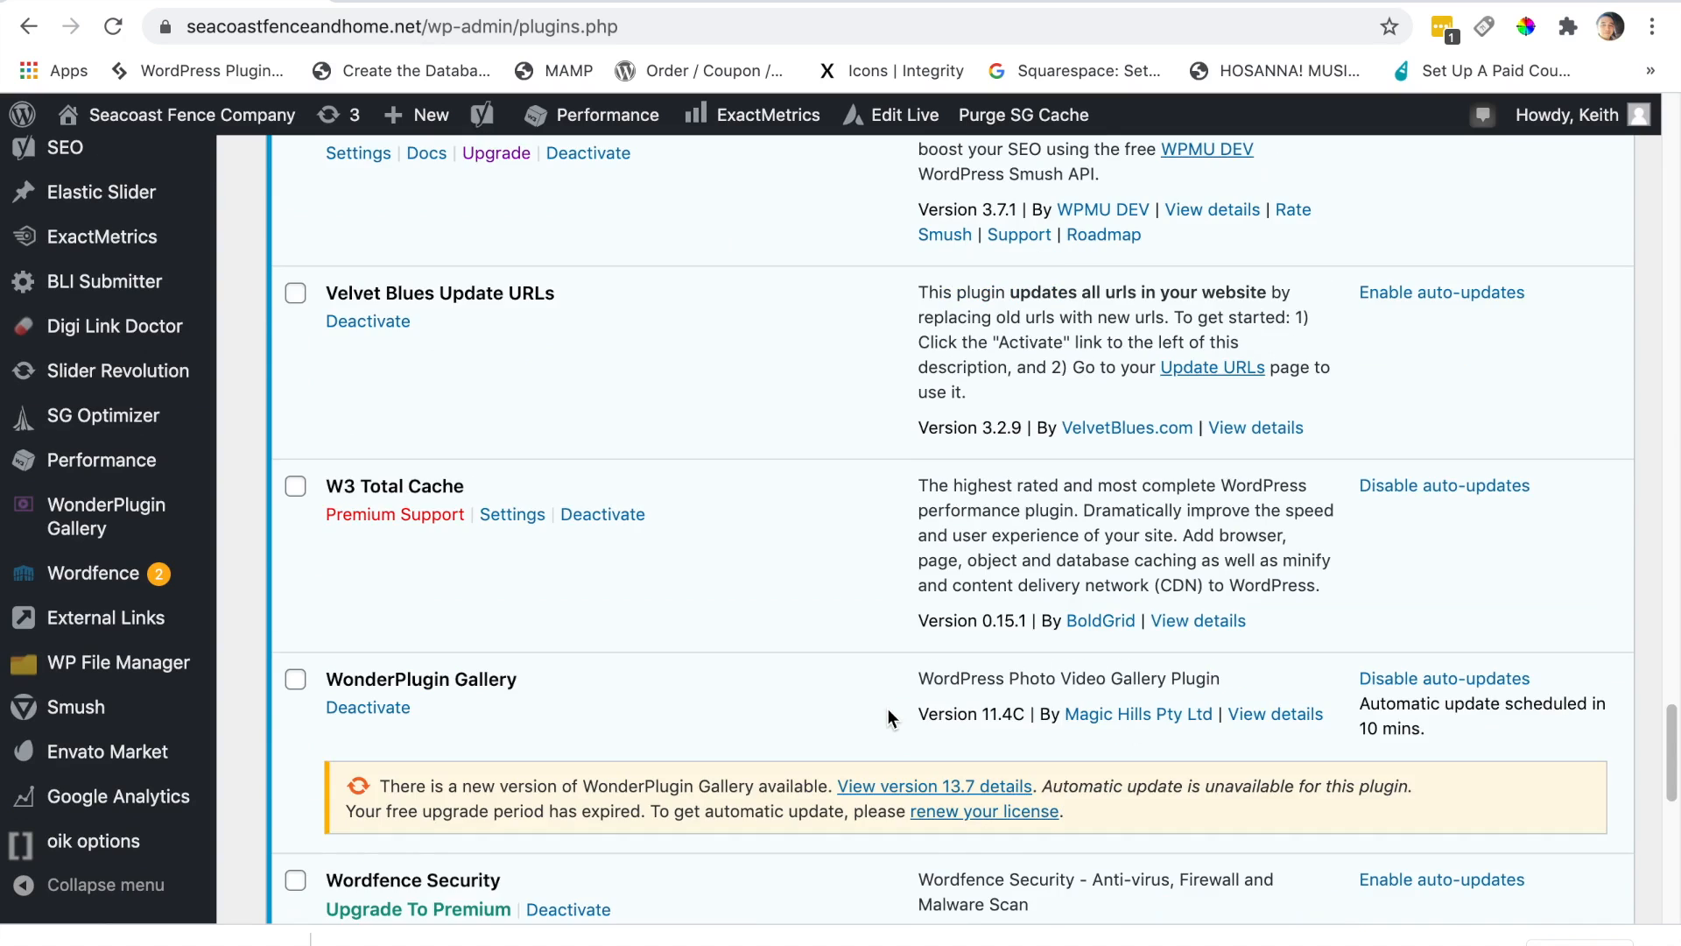
{"action": "scroll", "coordinate": [888, 707], "scroll_direction": "down", "scroll_amount": 9}
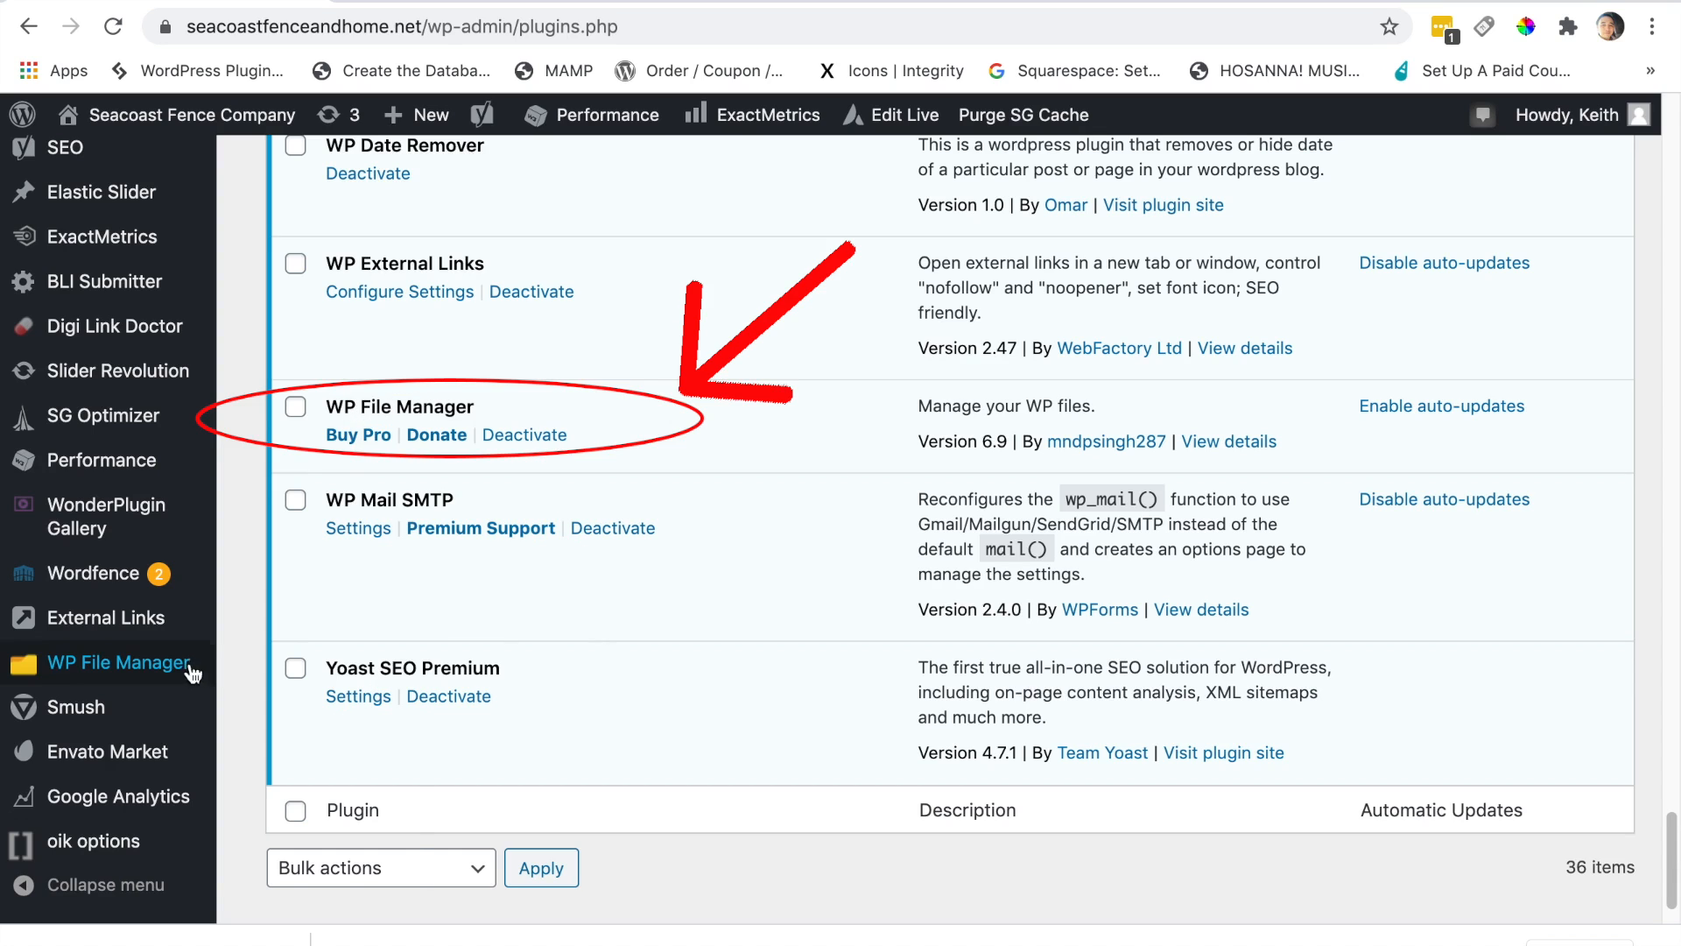
Step: Open WP File Manager in the WordPress admin and browse to the wp-content/plugins folder
{"action": "mouse_move", "coordinate": [202, 663]}
{"action": "left_click", "coordinate": [238, 626]}
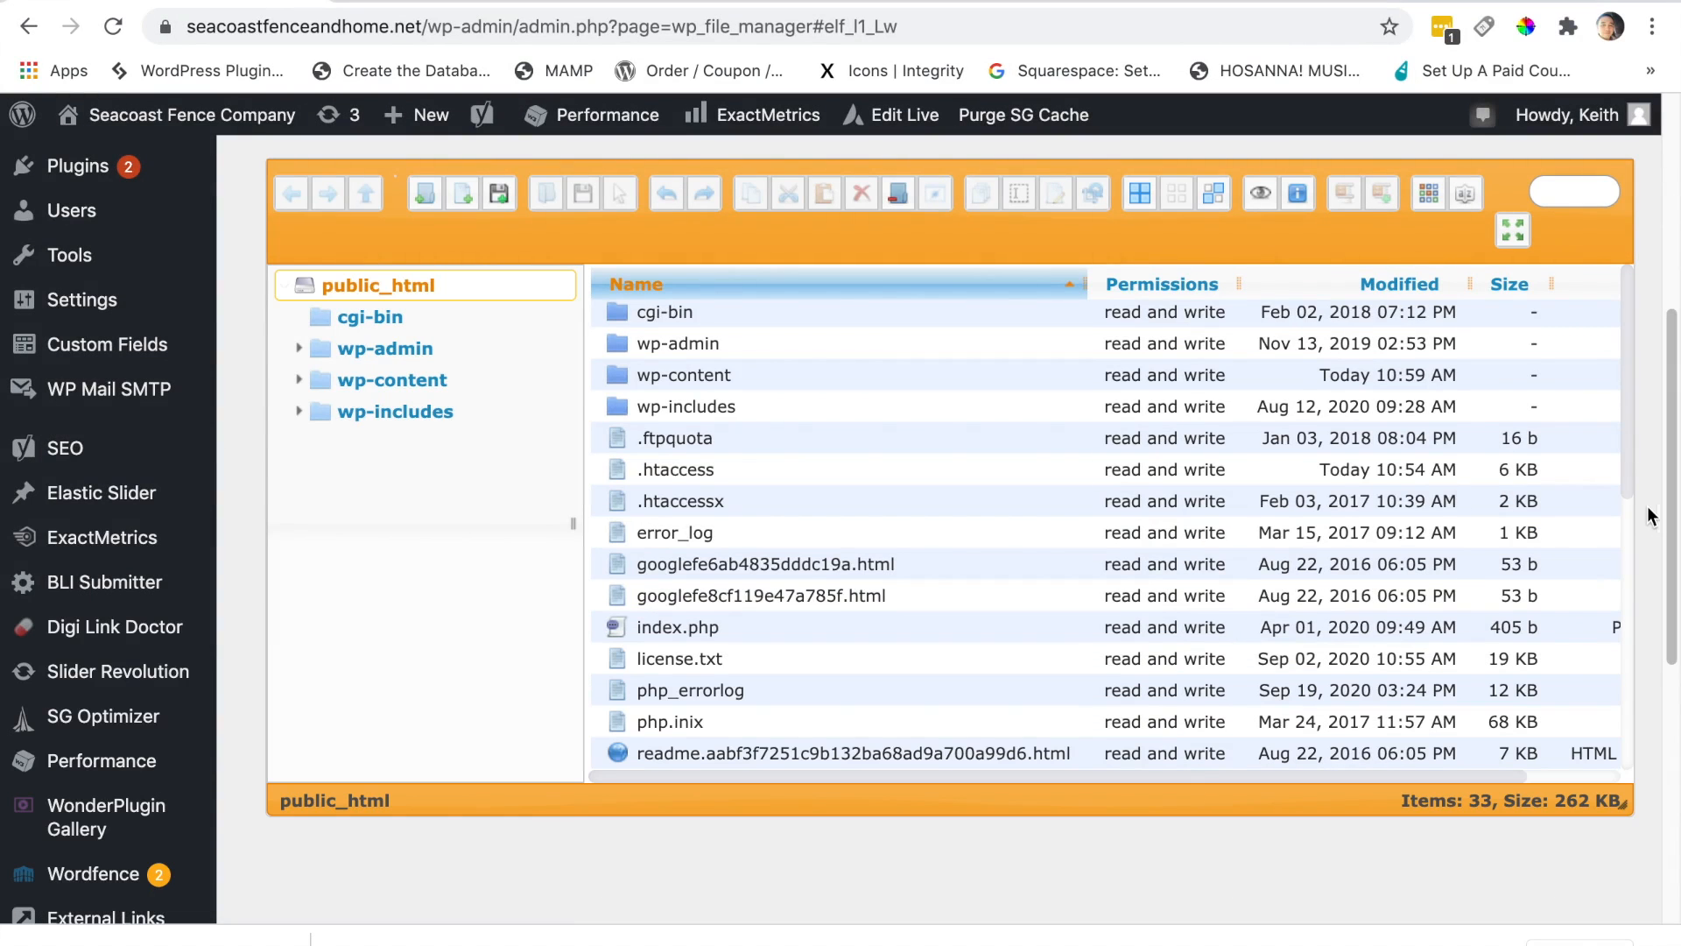
{"action": "left_click", "coordinate": [398, 385]}
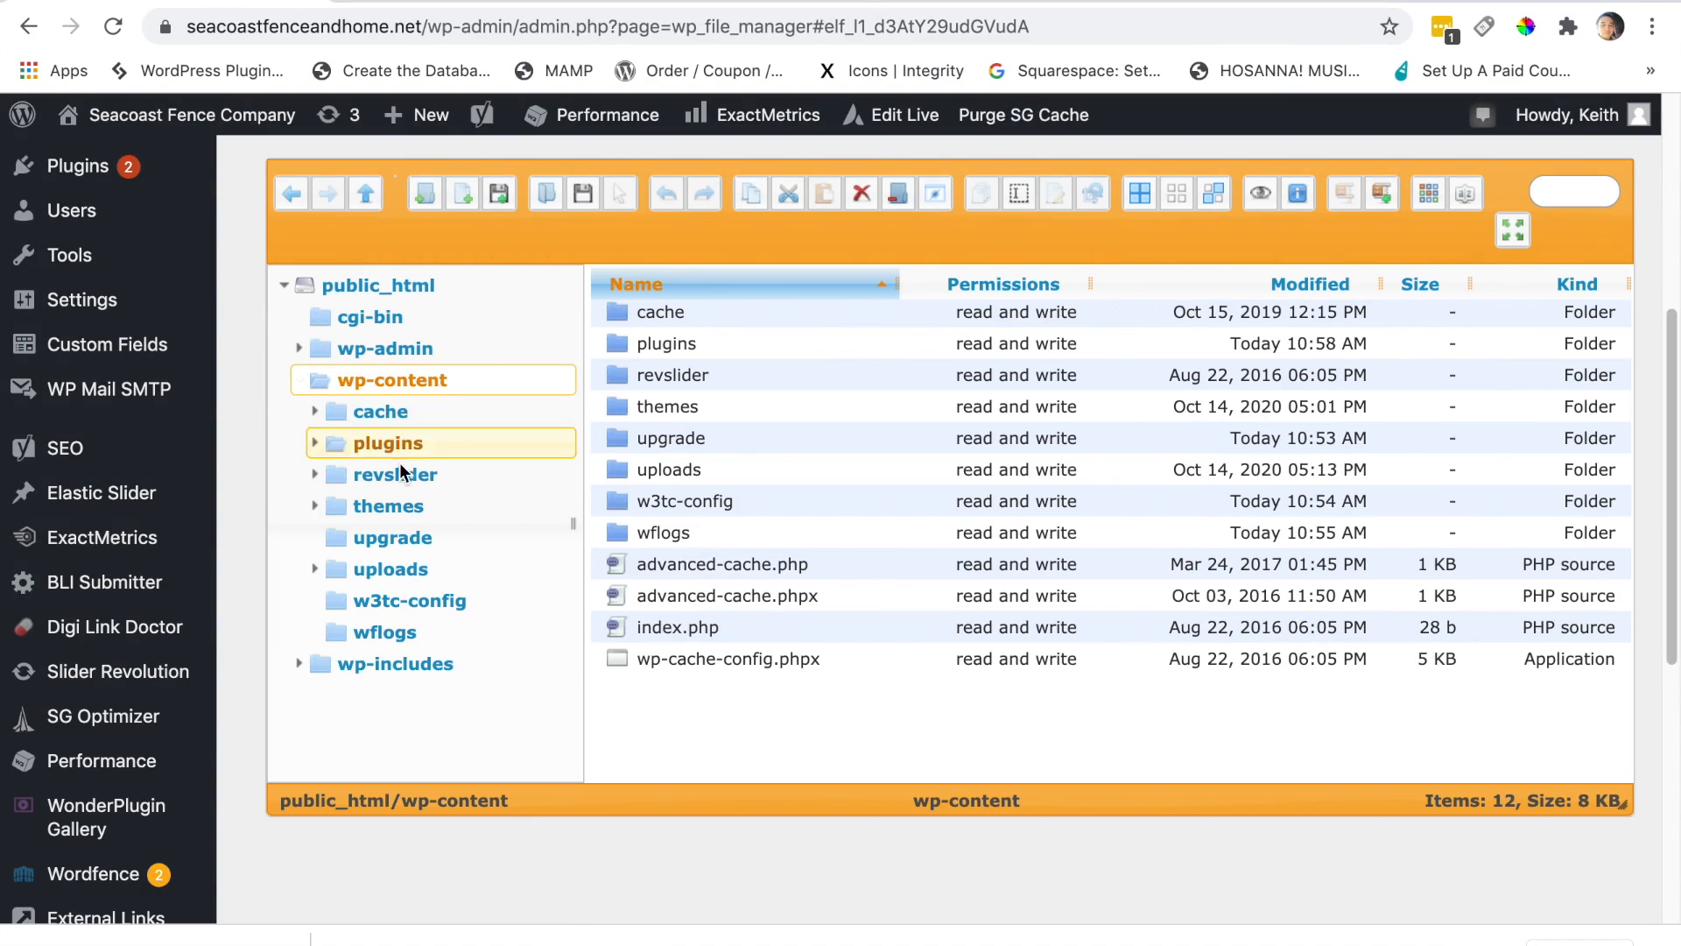
{"action": "left_click", "coordinate": [404, 449]}
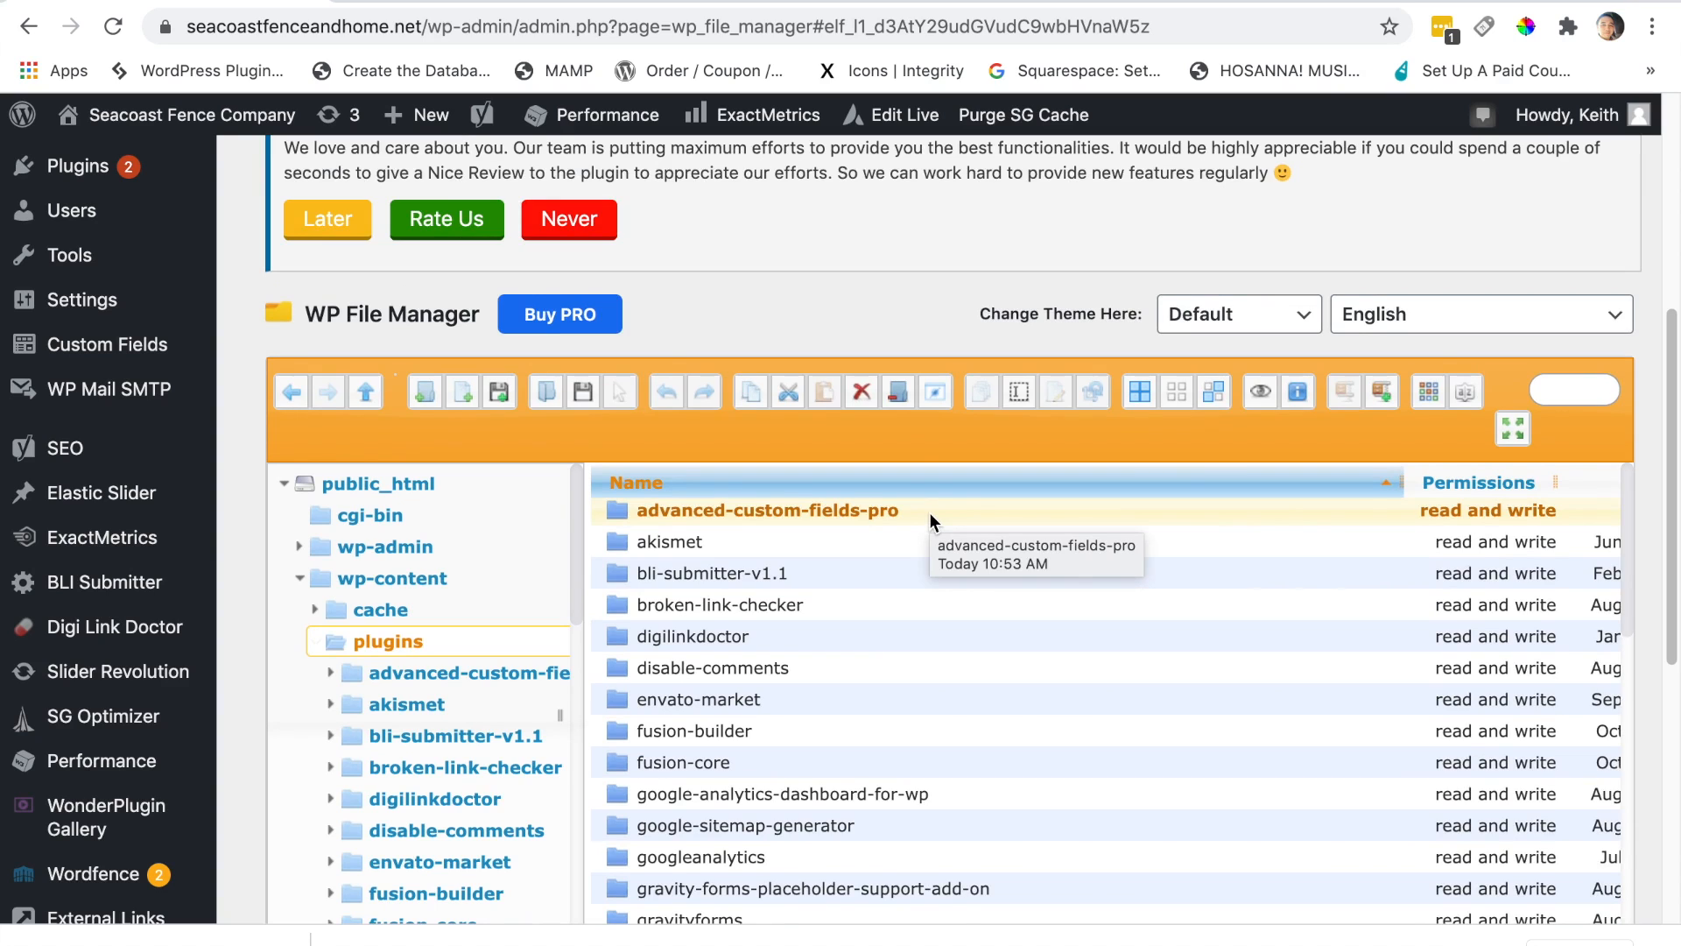
Step: Look at the archive formats offered for the advanced-custom-fields-pro folder without creating an archive
{"action": "right_click", "coordinate": [931, 510]}
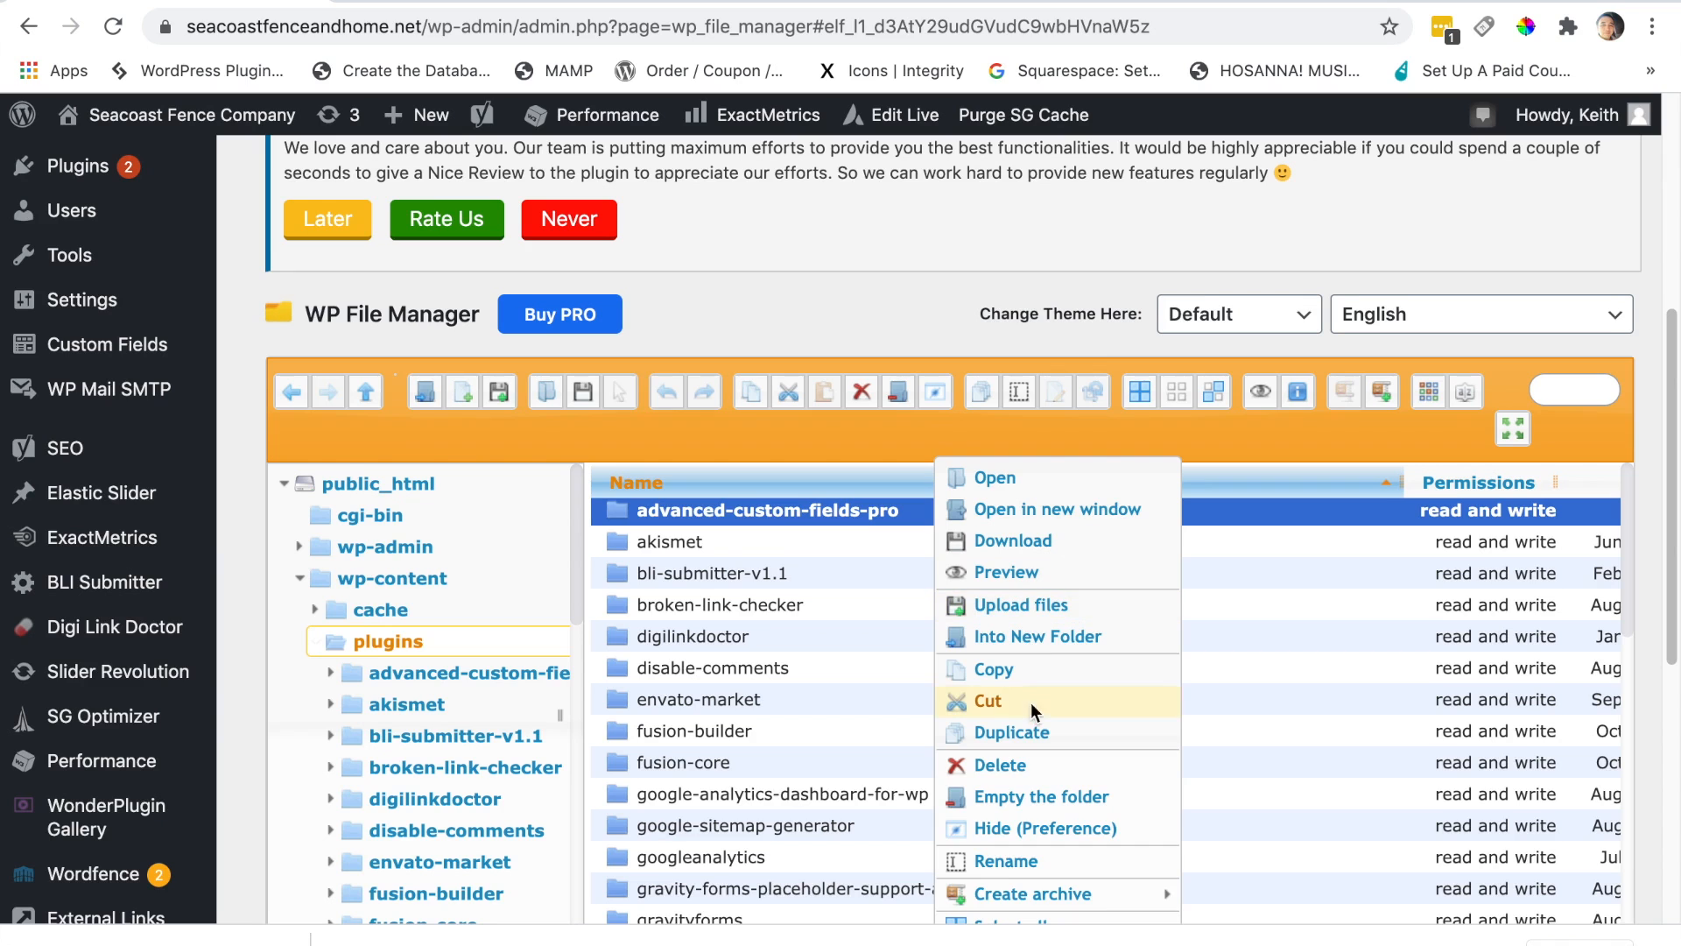
{"action": "mouse_move", "coordinate": [1043, 883]}
{"action": "scroll", "coordinate": [1044, 883], "scroll_direction": "down", "scroll_amount": 1}
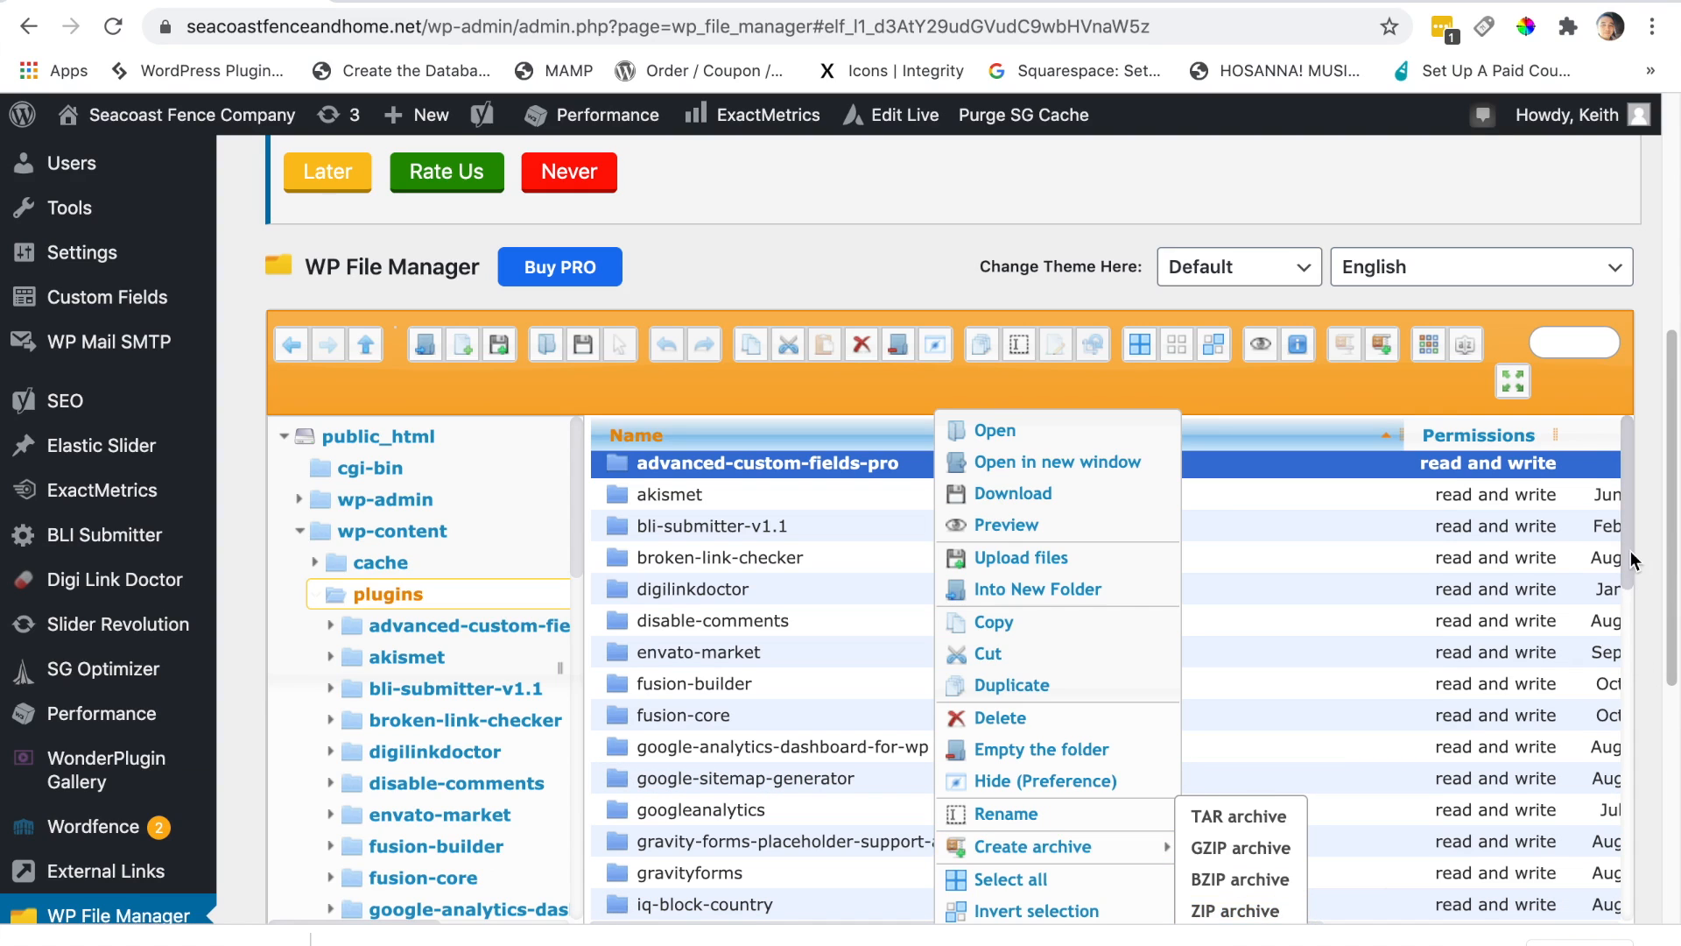
{"action": "left_click", "coordinate": [1630, 509]}
Step: Find advanced-custom-fields-pro.zip in the plugins folder and view its download option without choosing it
{"action": "left_click_drag", "start_coordinate": [1631, 489], "coordinate": [1629, 818]}
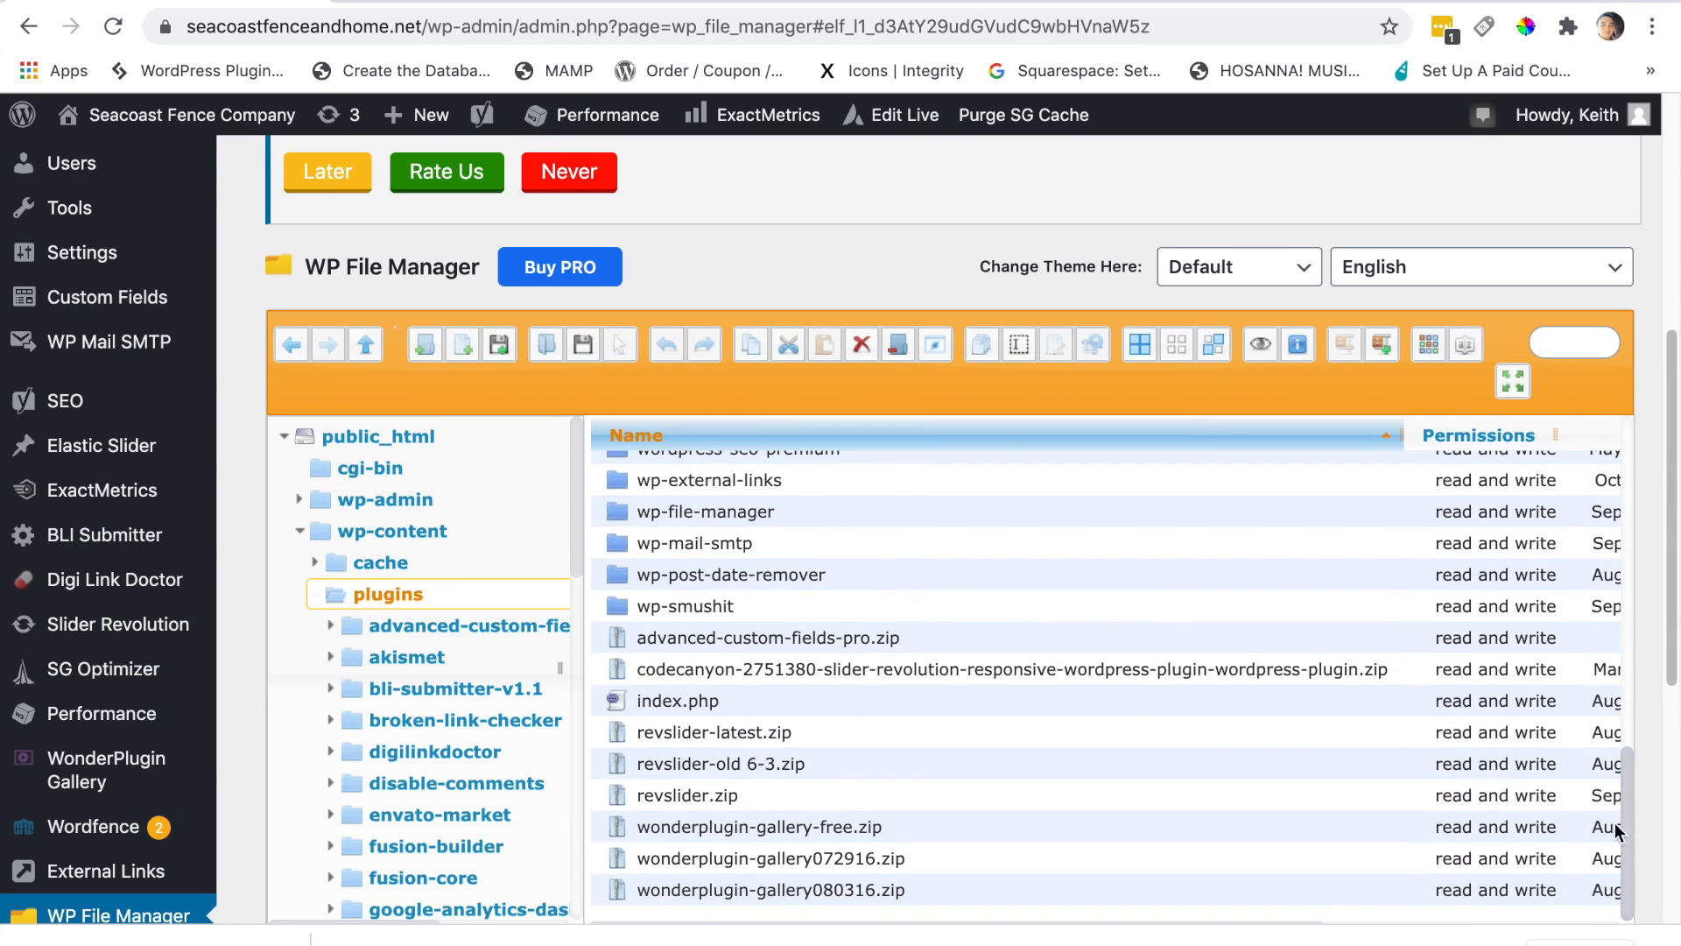
{"action": "left_click", "coordinate": [937, 649]}
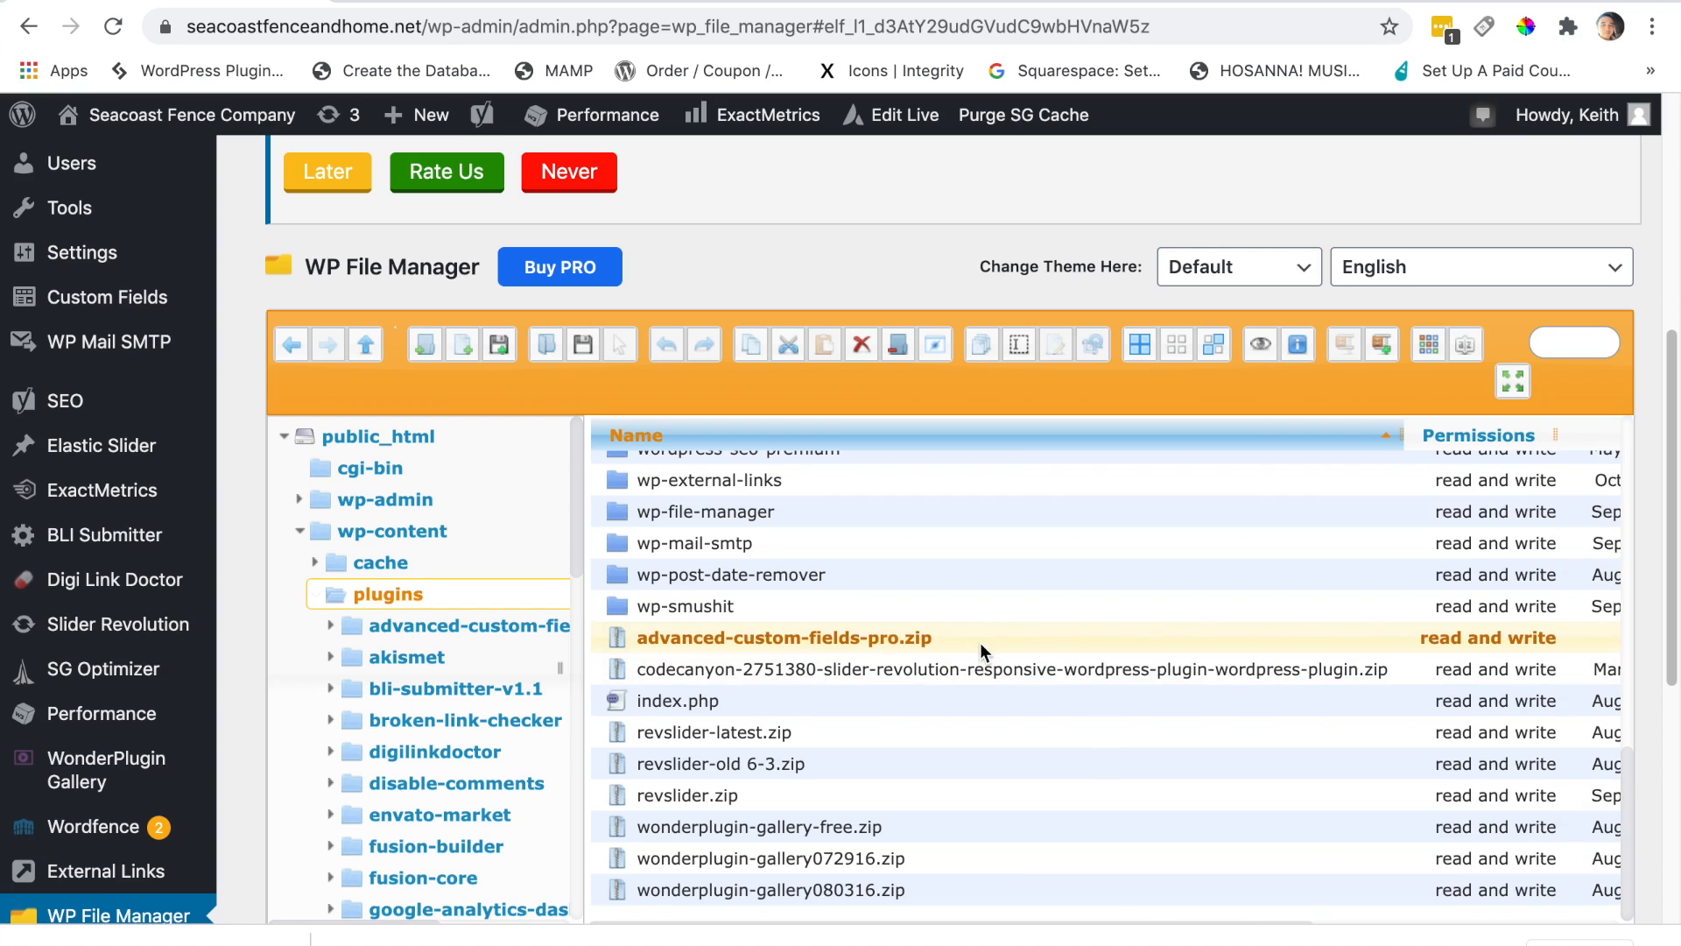
{"action": "right_click", "coordinate": [981, 643]}
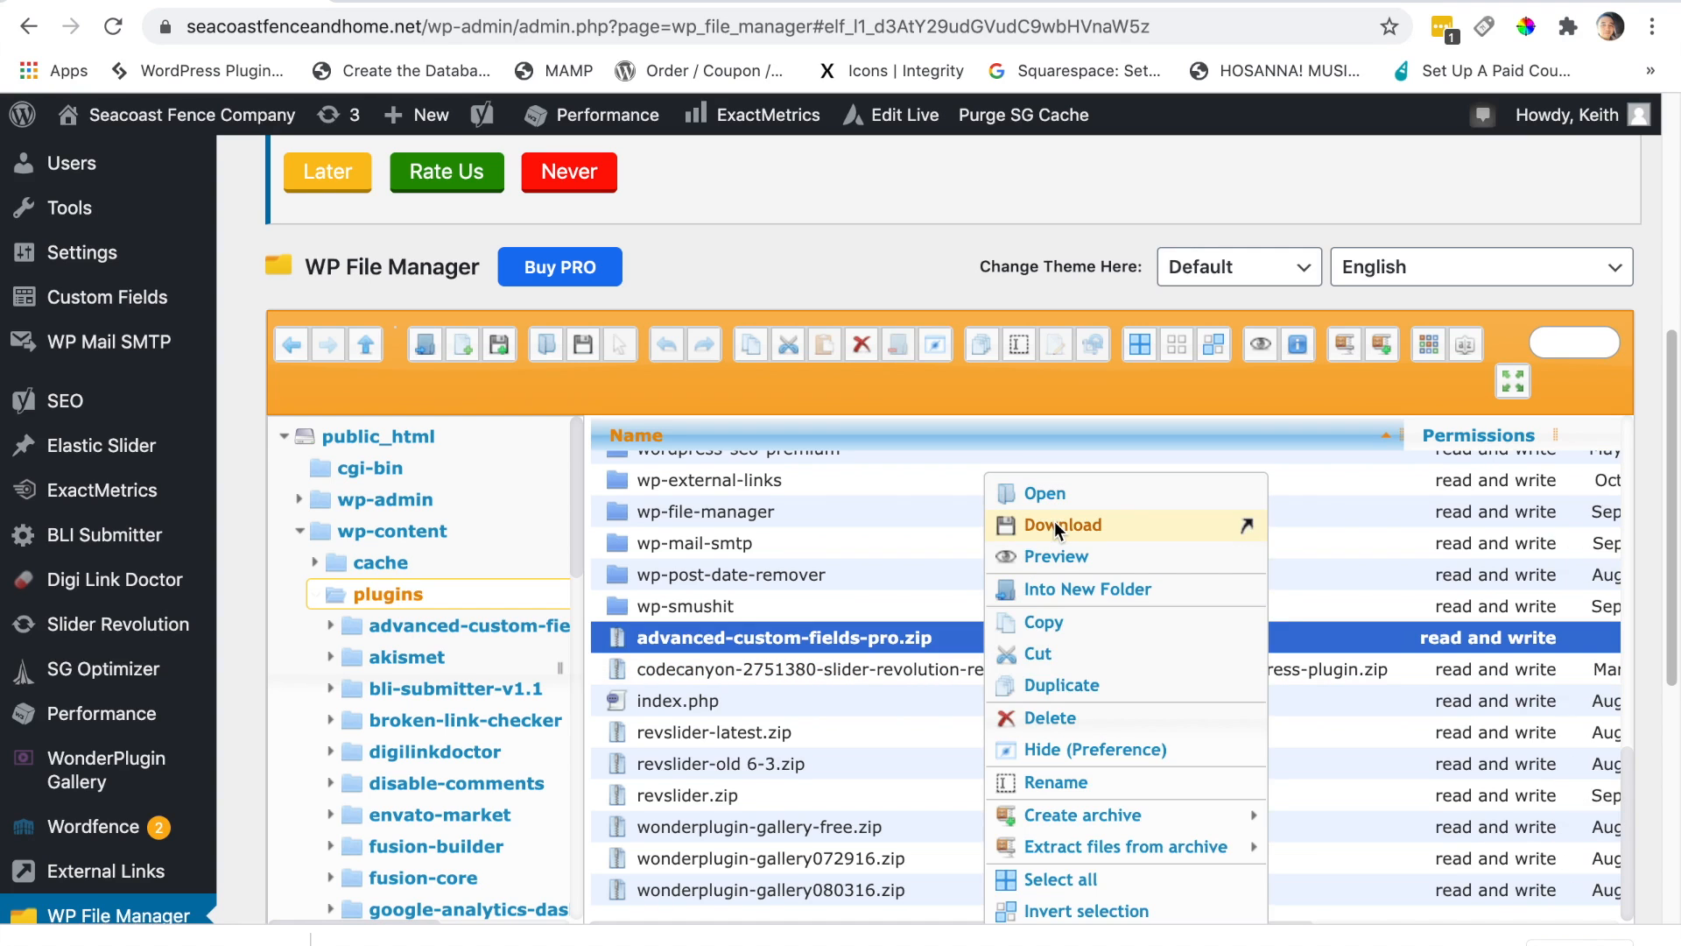
{"action": "left_click", "coordinate": [854, 266]}
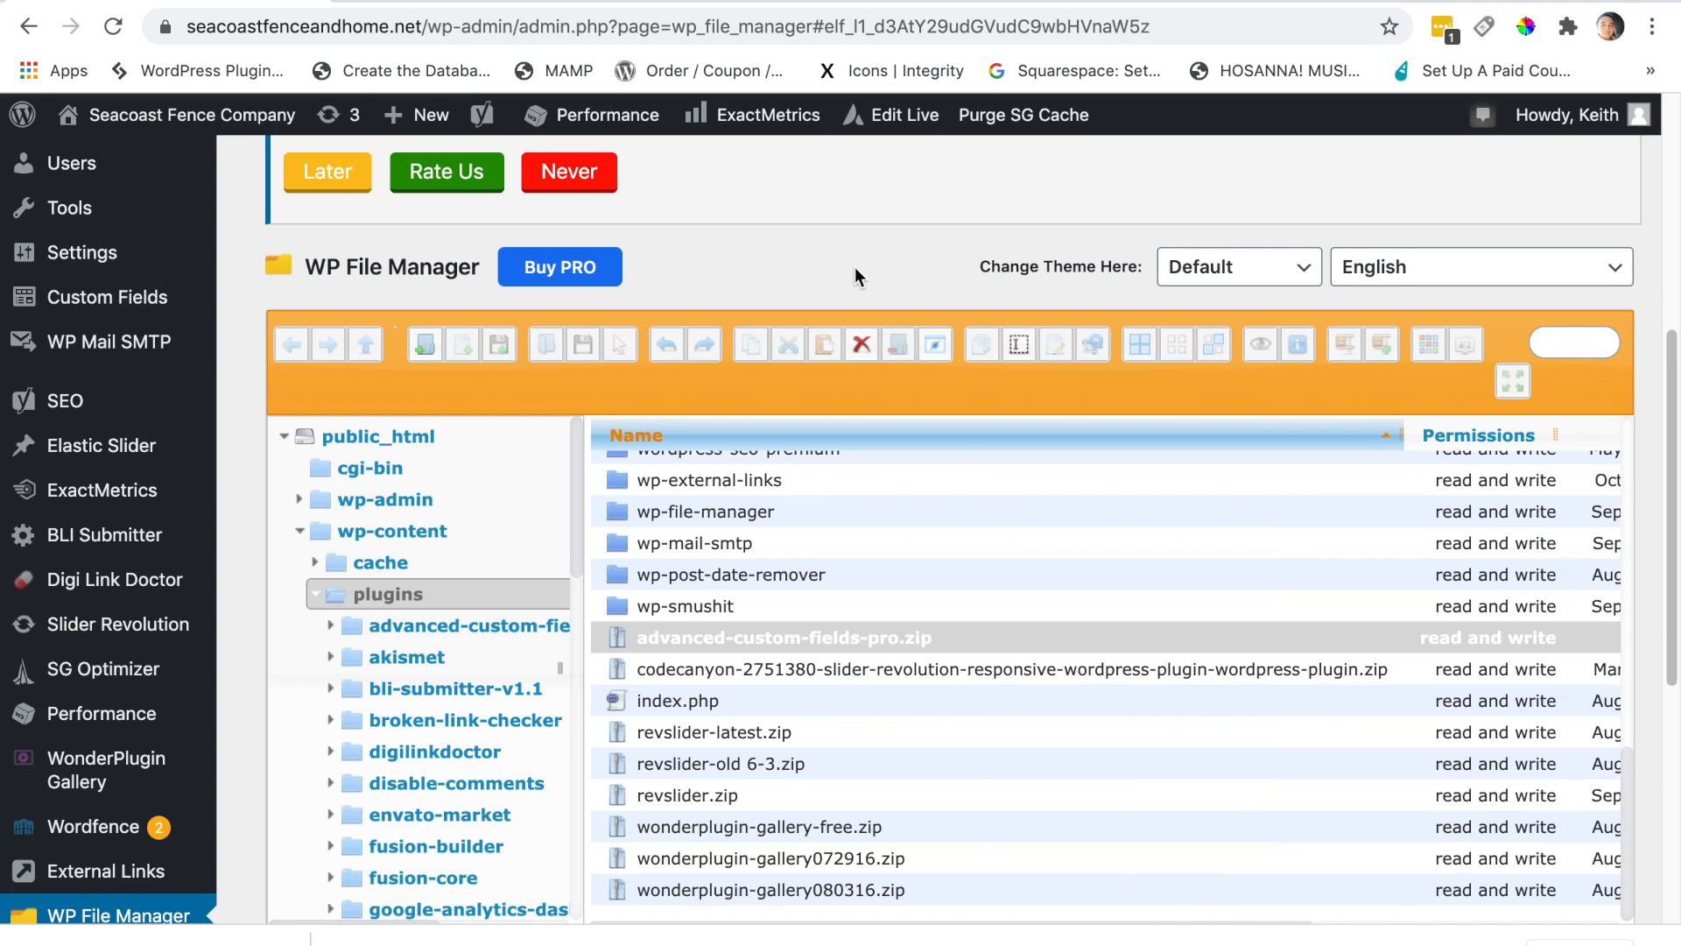